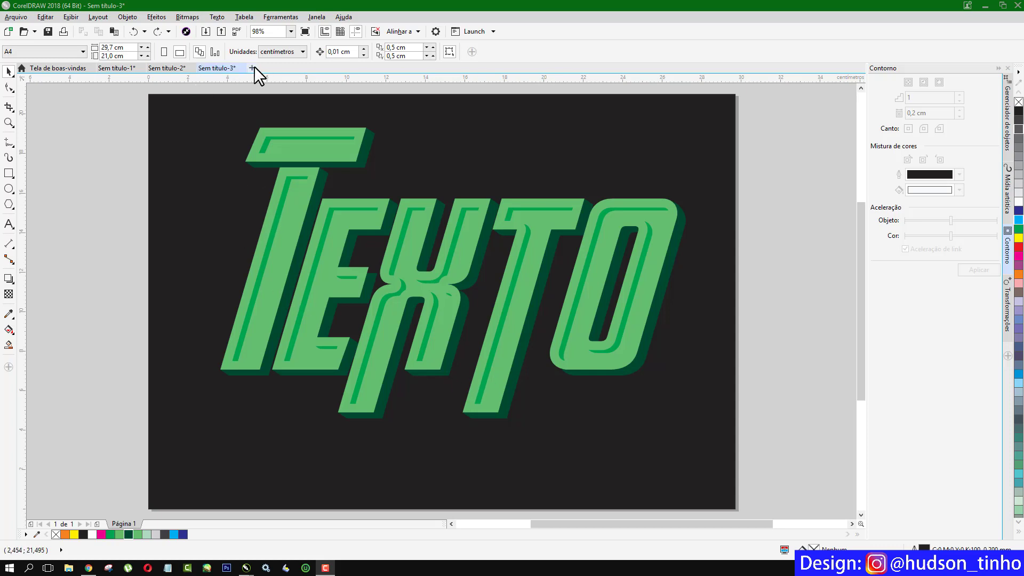
Step: Start a new blank document and type the word Hudson on the page
click(21, 16)
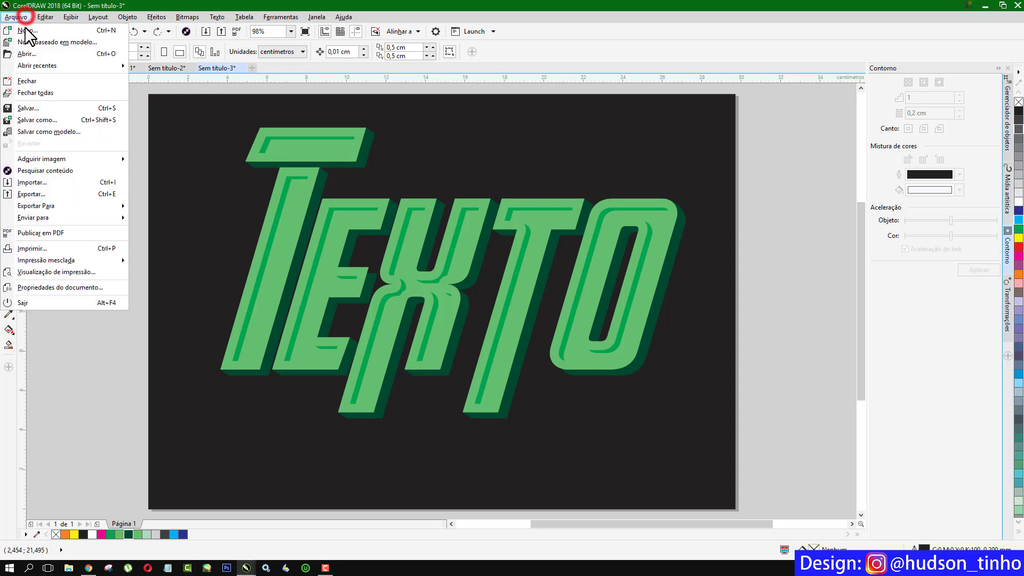
click(26, 37)
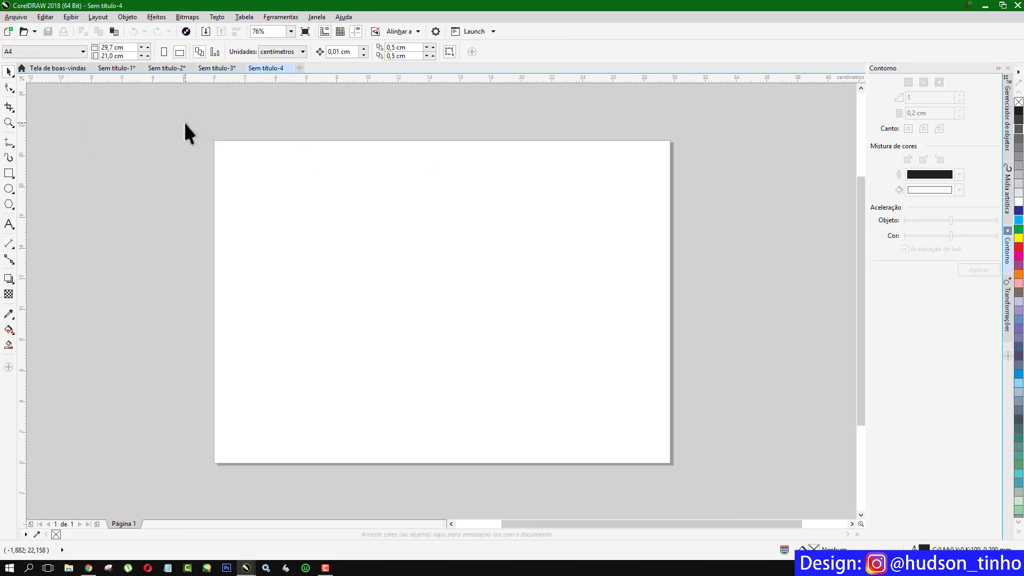
click(9, 222)
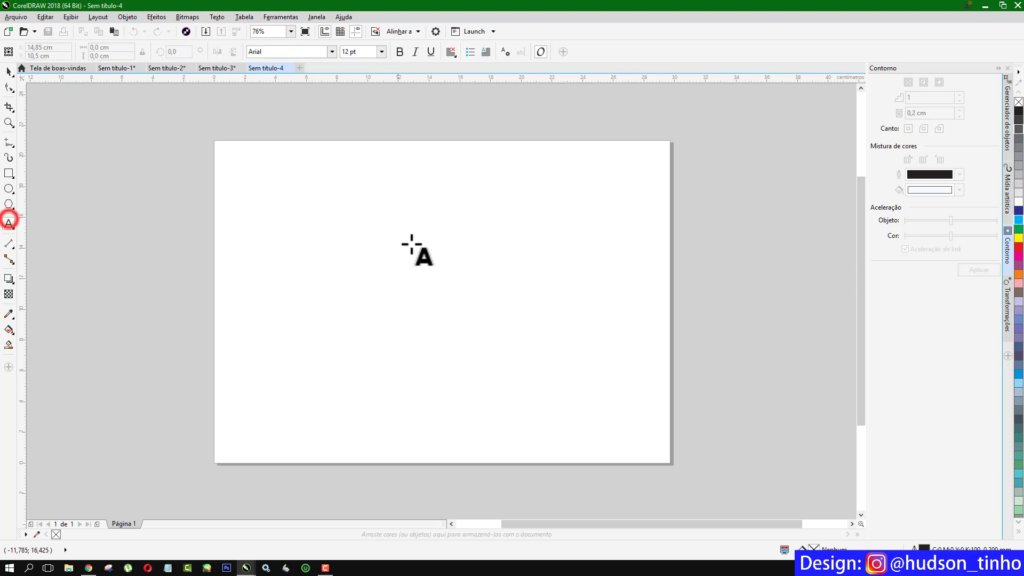
click(368, 244)
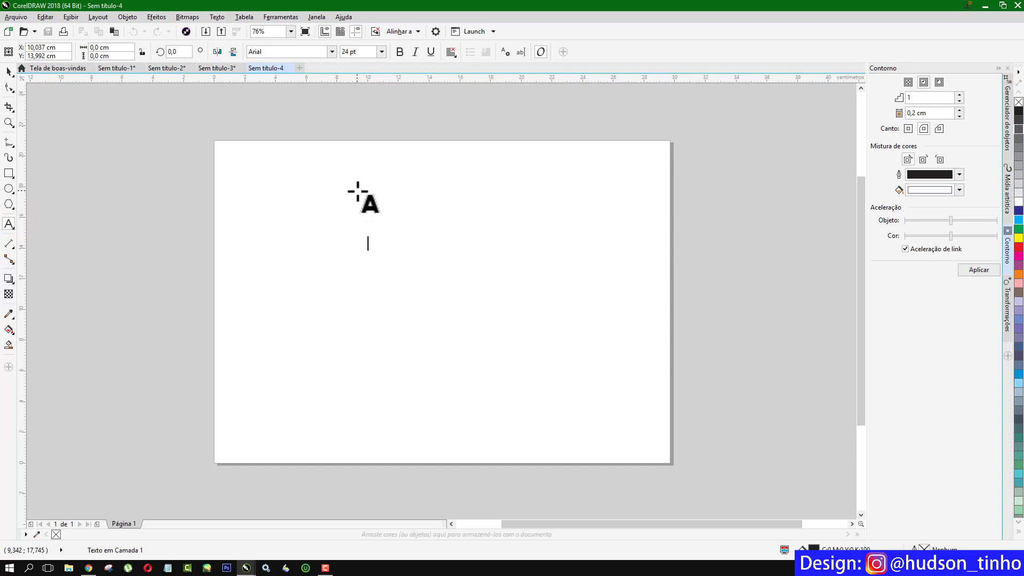
text(Hud)
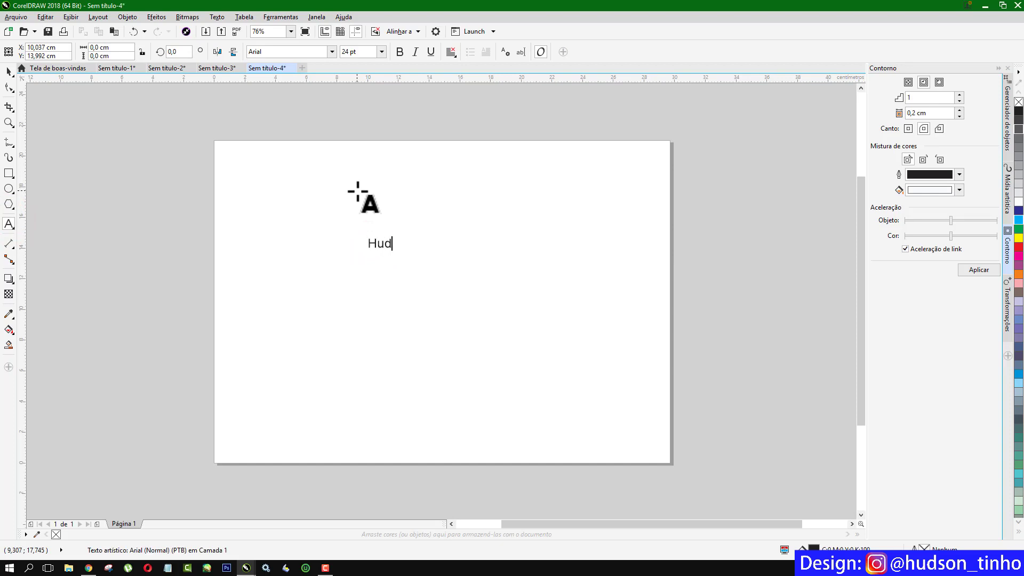
text(son)
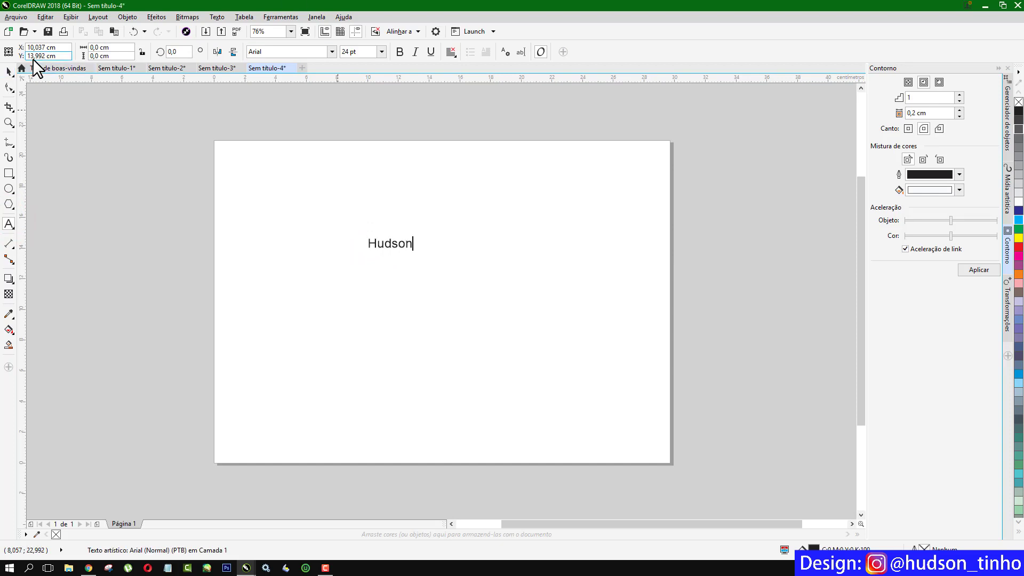
Step: Scale the Hudson text up to about 228 pt across the upper page
click(9, 71)
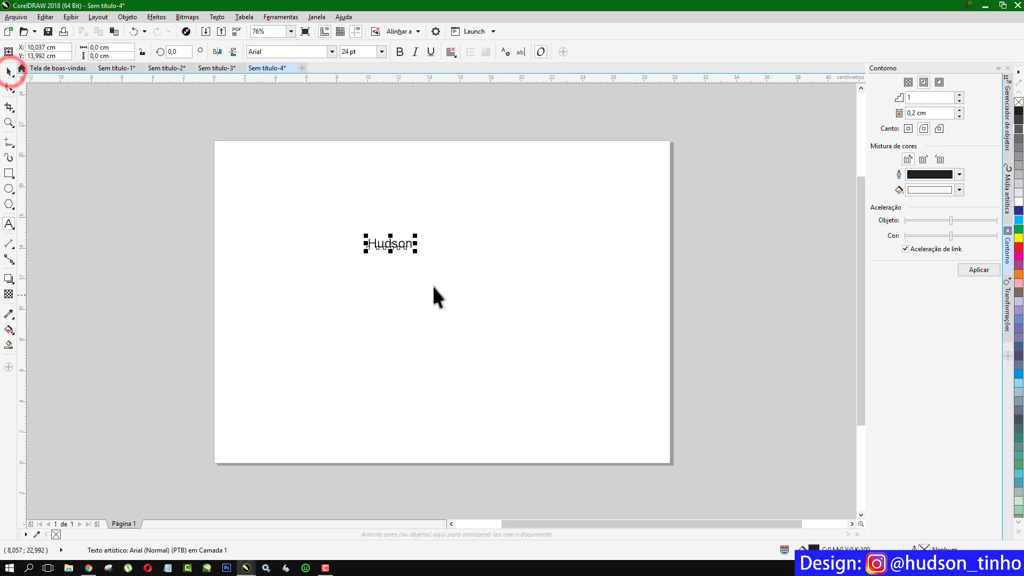
drag(415, 251, 665, 343)
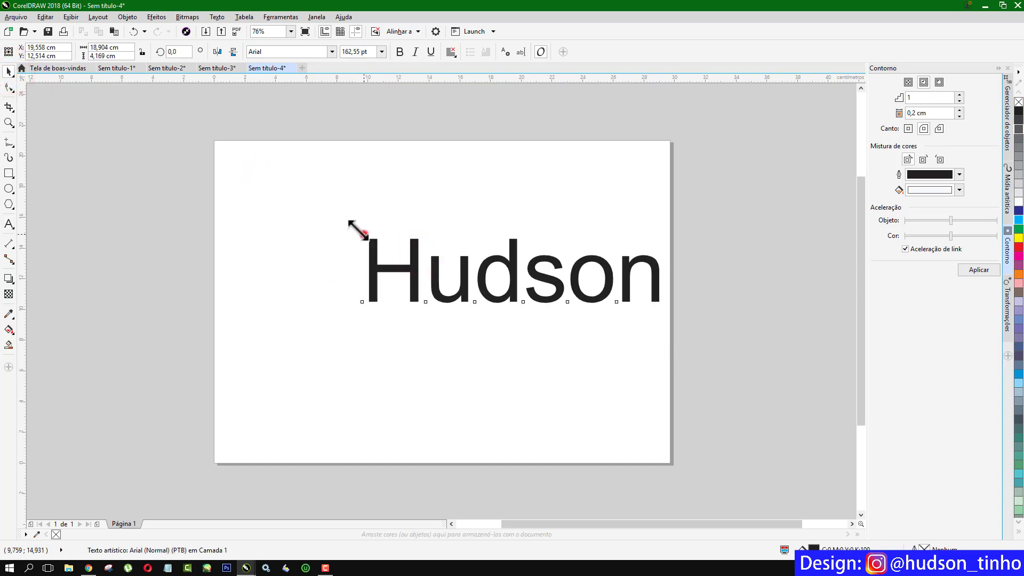
mouse_move(366, 235)
mouse_down()
mouse_move(246, 186)
mouse_move(266, 207)
mouse_up()
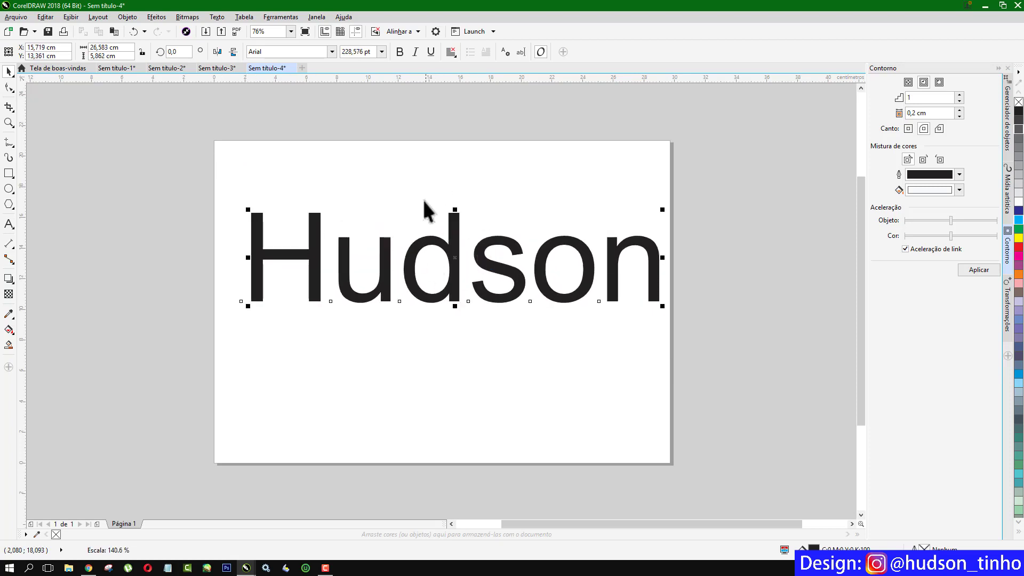
Step: Set HUDSON in Avengeance Heroic Avenger, scale it to about 262 pt and nudge it into place
click(331, 50)
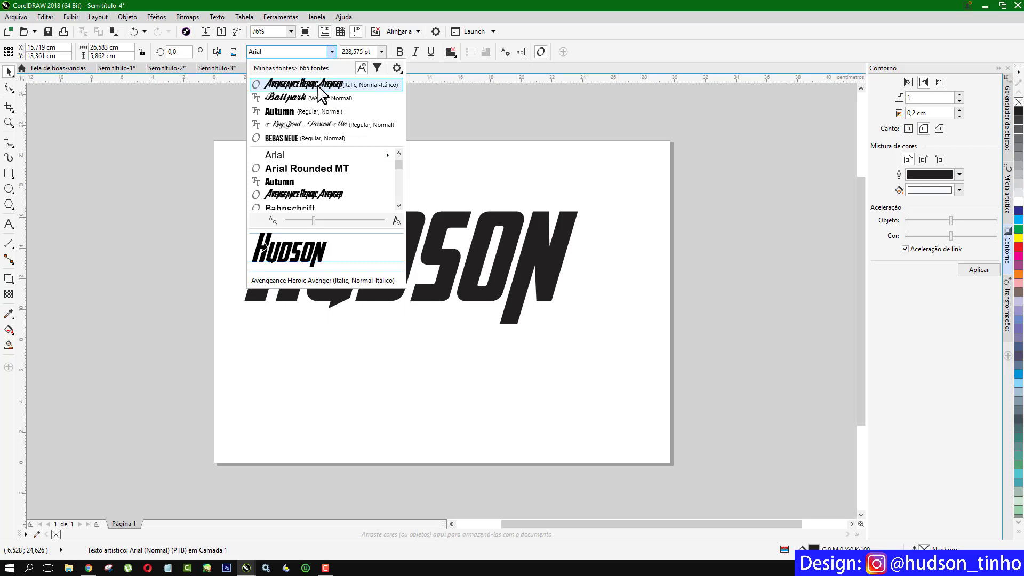
click(317, 85)
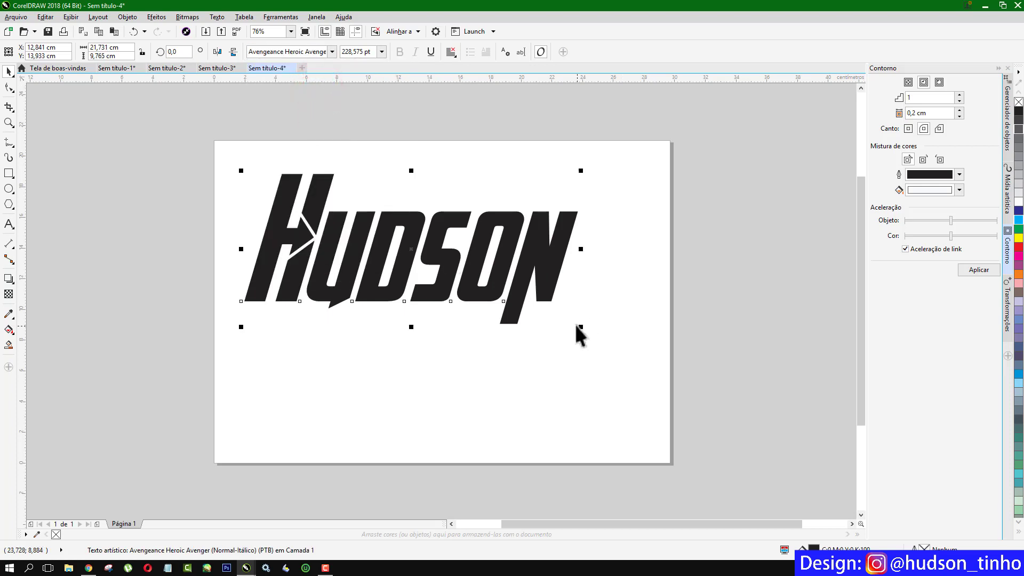
drag(581, 329, 625, 359)
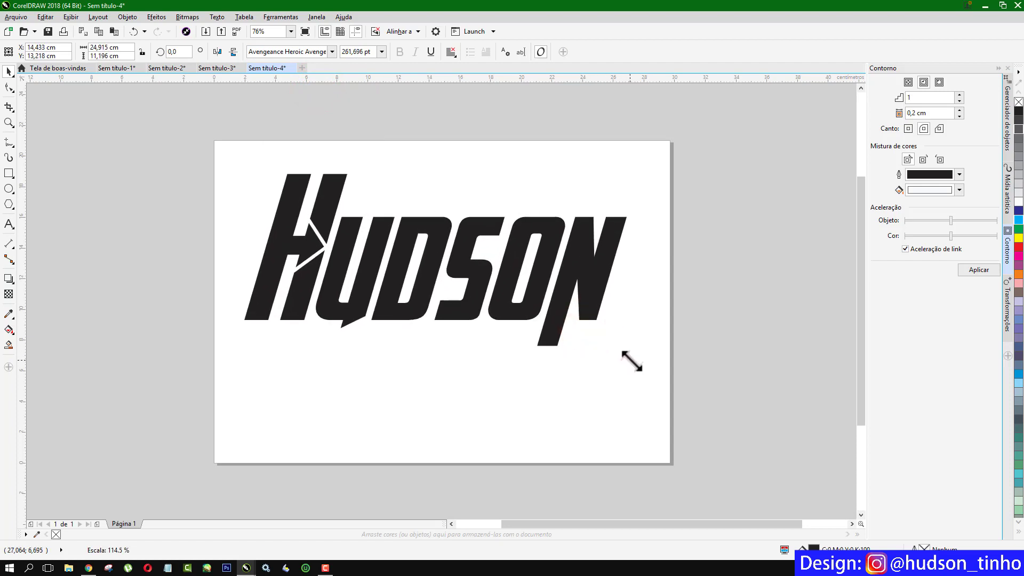
drag(399, 230, 405, 226)
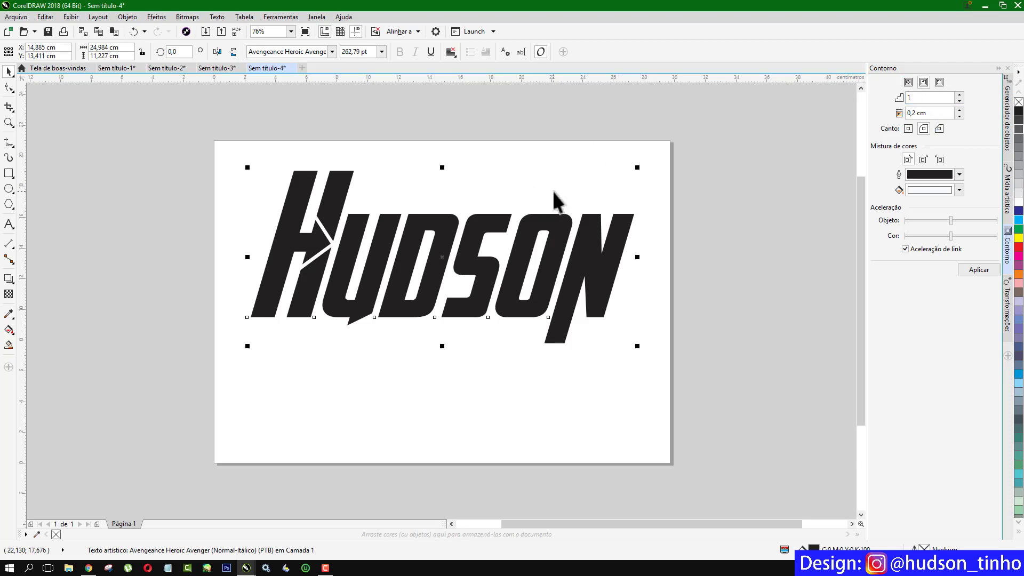
Step: Set up an inside contour on HUDSON with a 0,2 cm offset, units in centimetres
key(alt+F7)
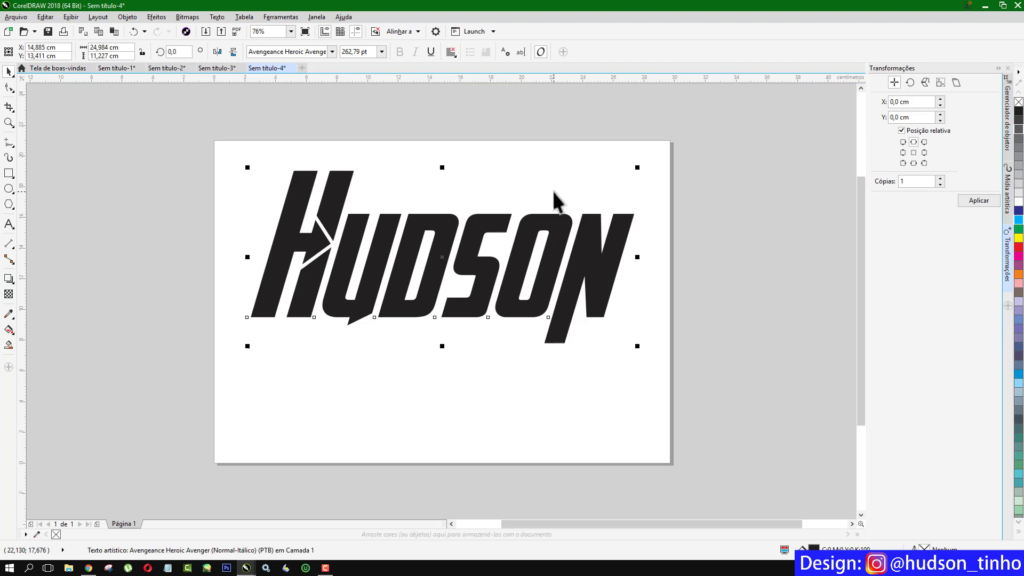
key(ctrl+F9)
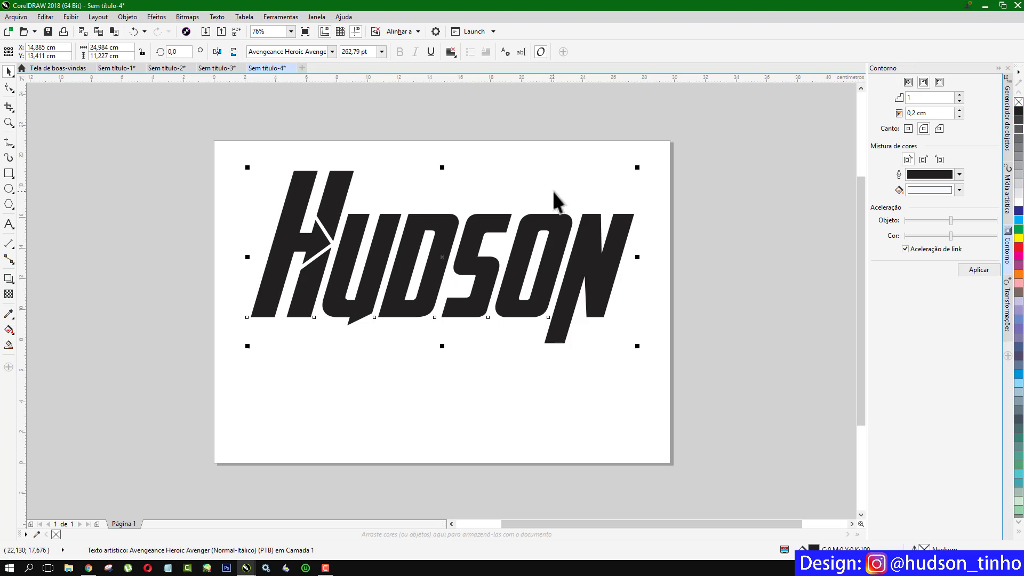
click(924, 82)
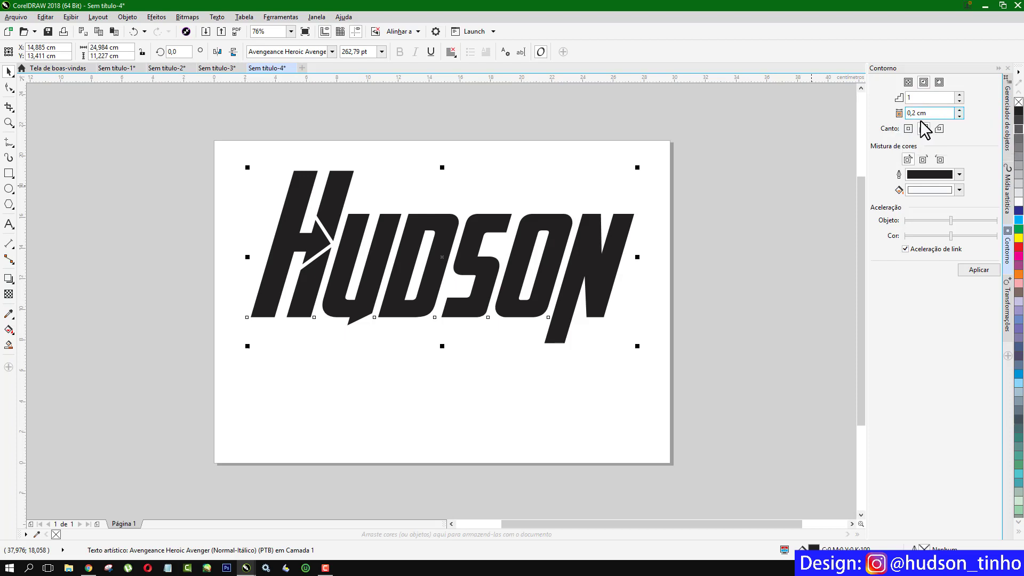
click(104, 143)
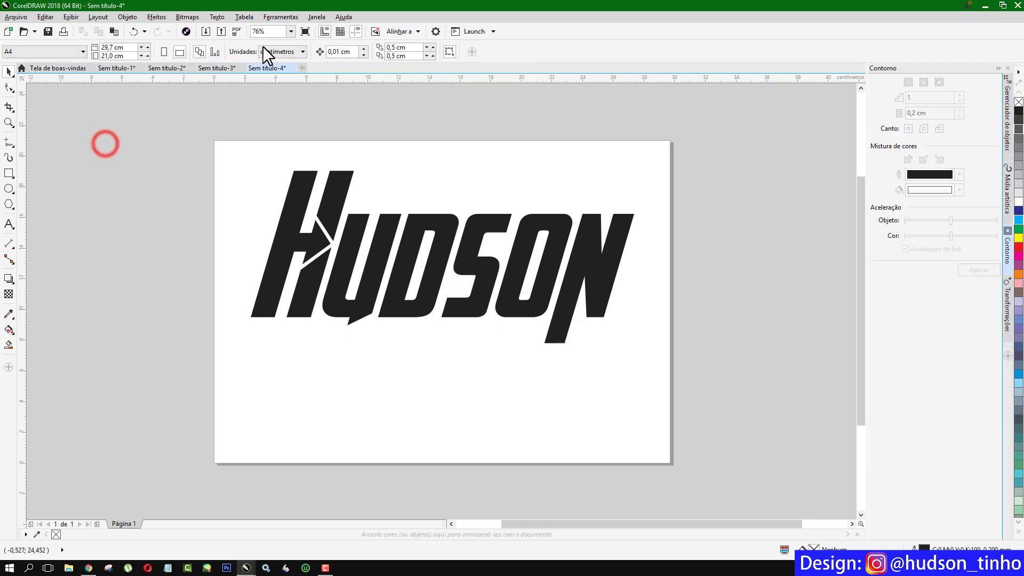
click(301, 52)
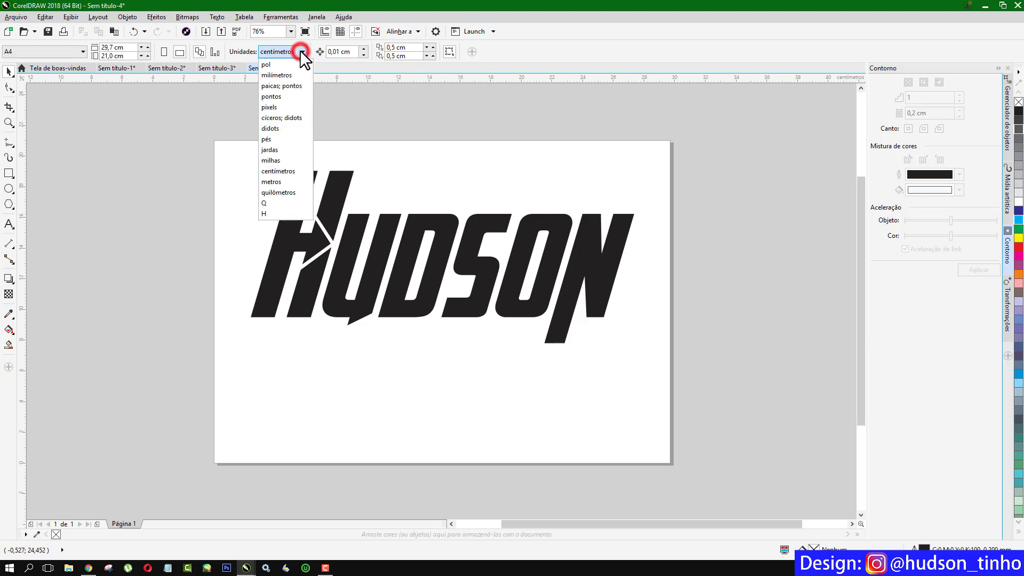
click(272, 171)
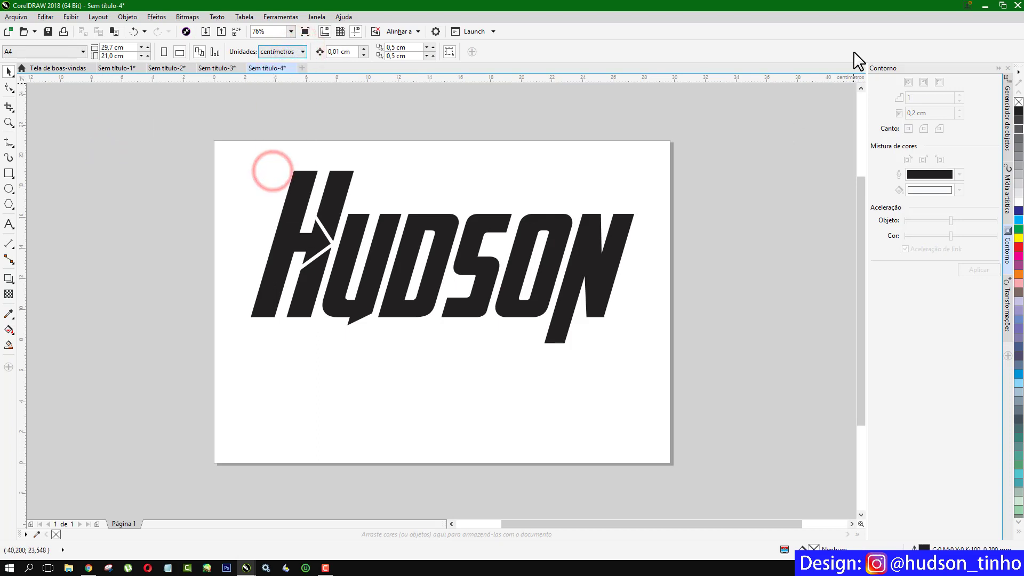
click(559, 222)
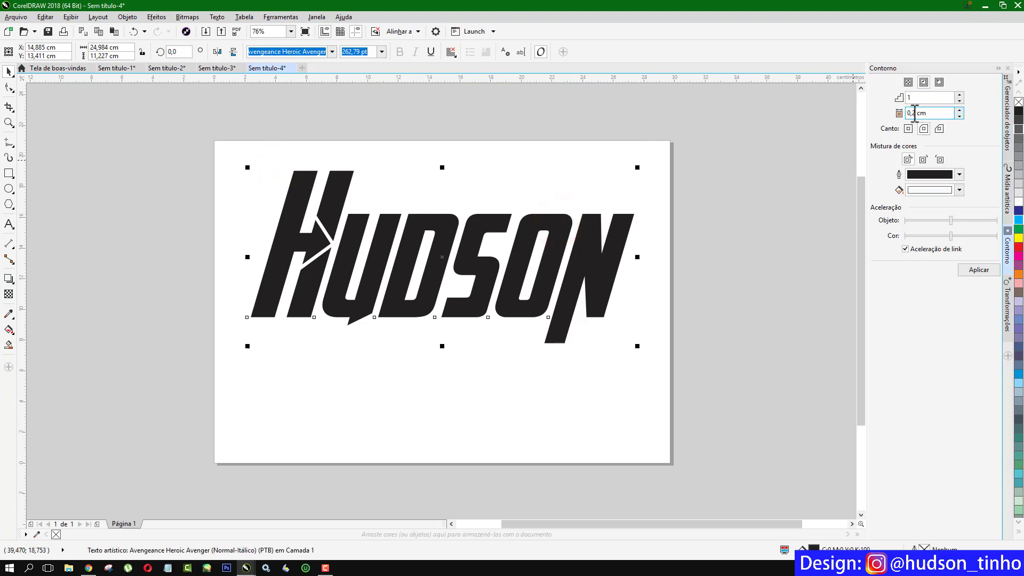
triple_click(920, 113)
text(0,2)
key(Return)
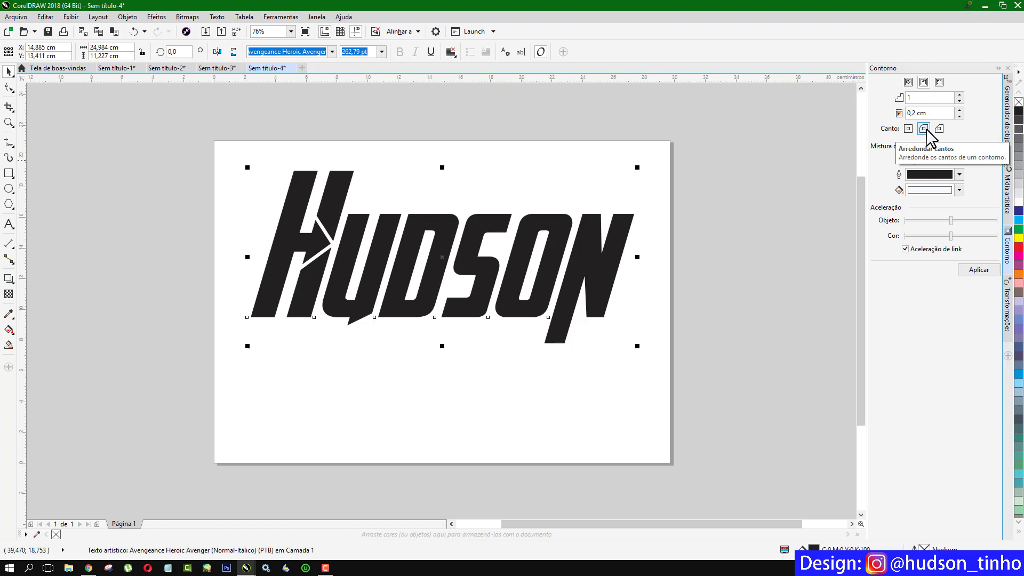
Step: Give the contour rounded corners and a C82 M15 Y73 K2 green fill, then apply it
click(926, 131)
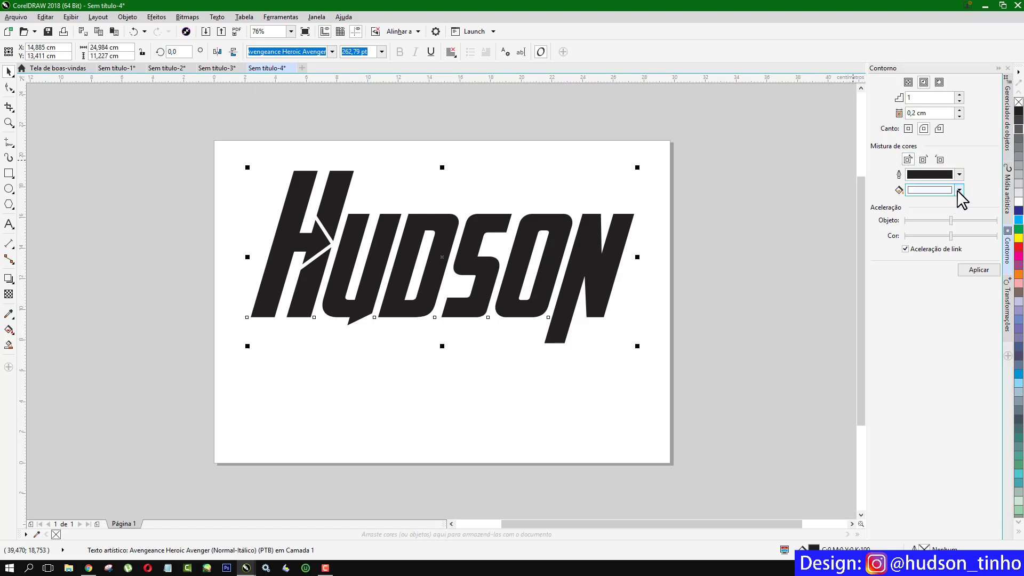
click(958, 190)
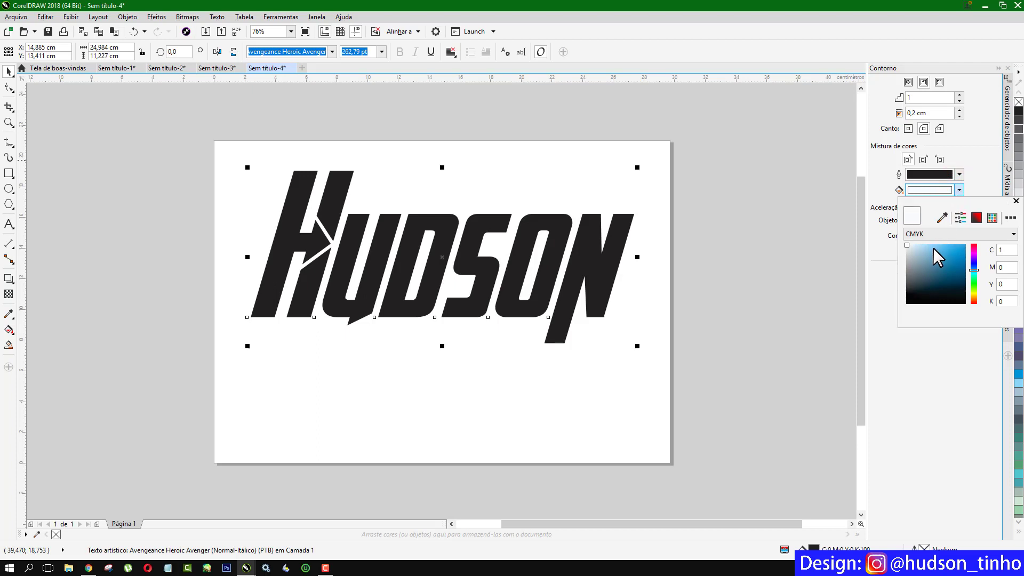
click(973, 277)
click(926, 249)
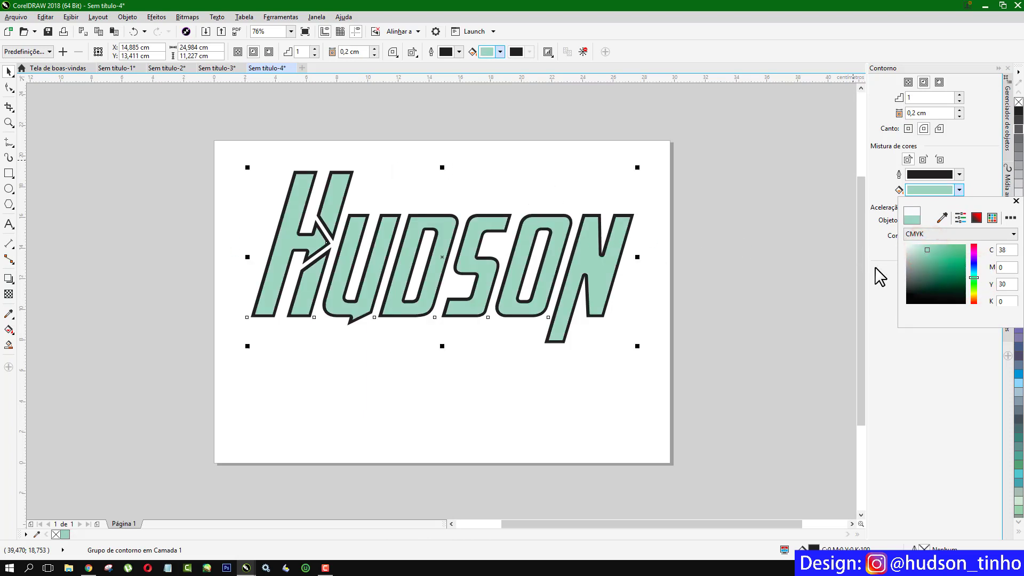
click(932, 261)
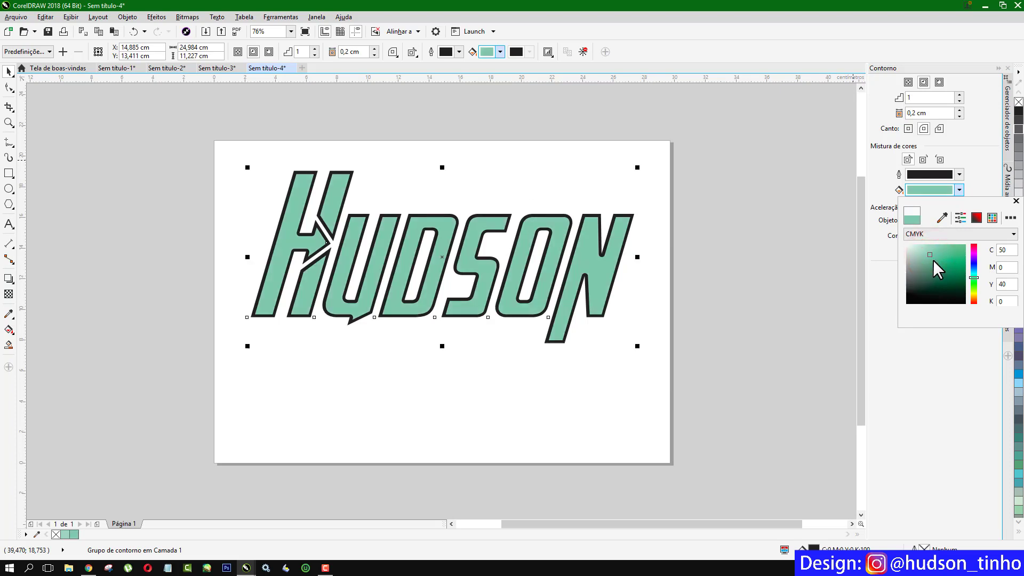
click(938, 265)
click(945, 267)
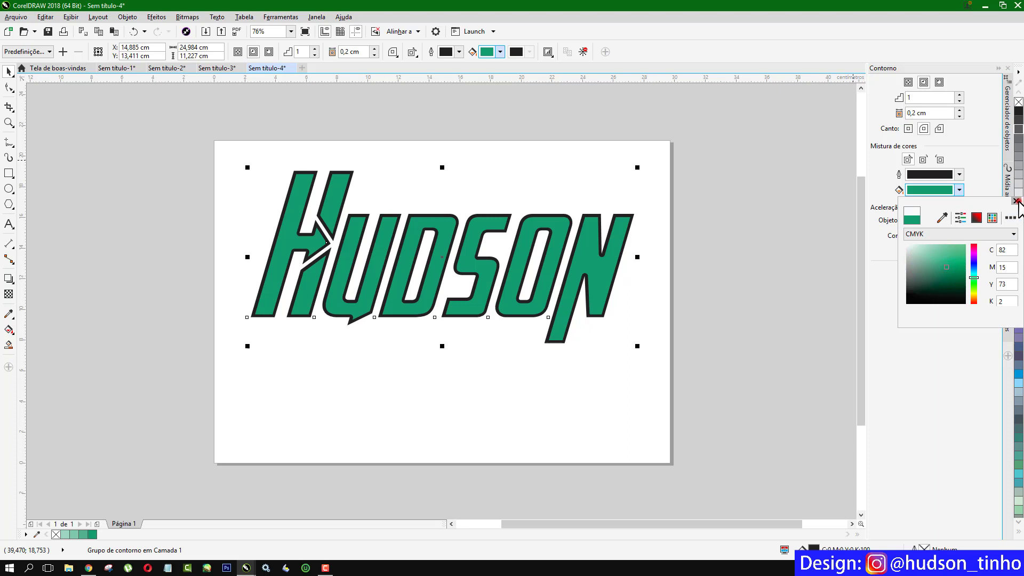
click(1017, 198)
click(971, 270)
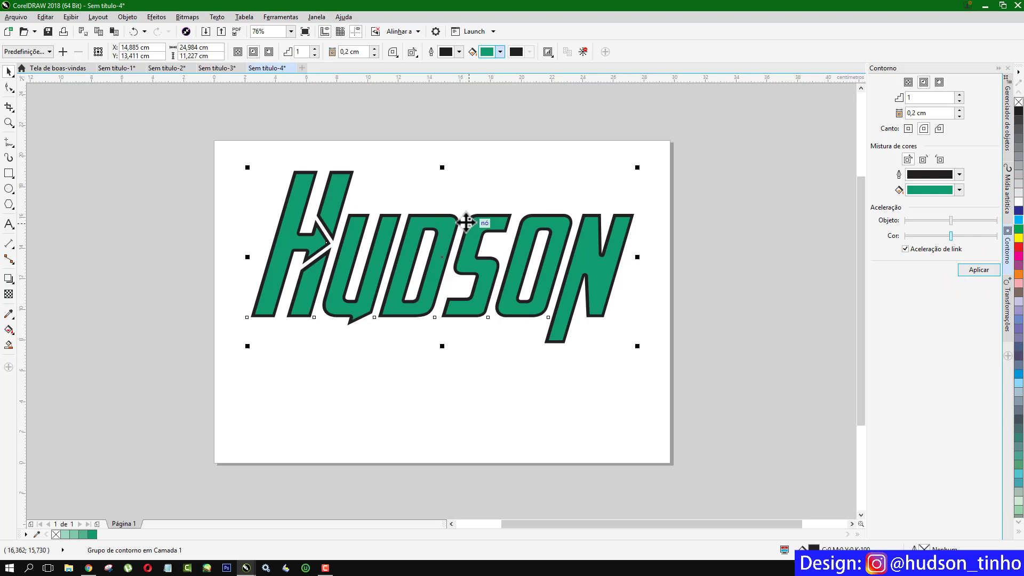
key(ctrl+k)
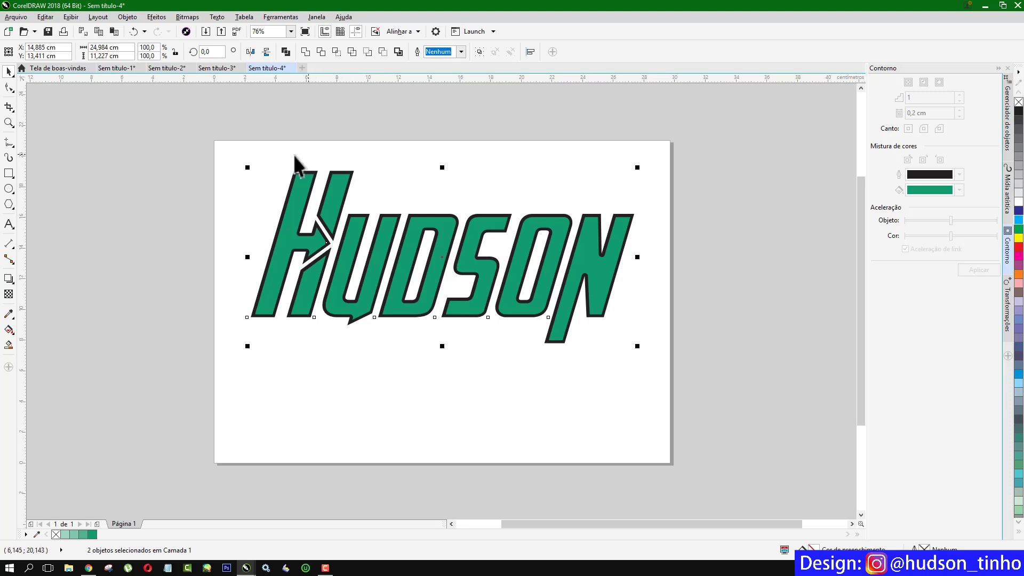
scroll(307, 147, up, 3)
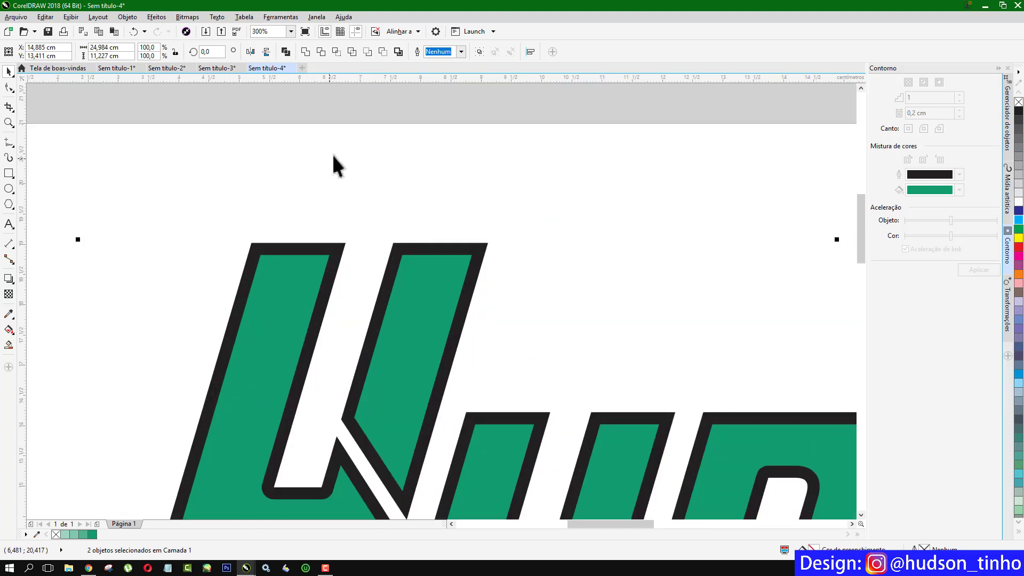
click(424, 178)
scroll(412, 203, down, 2)
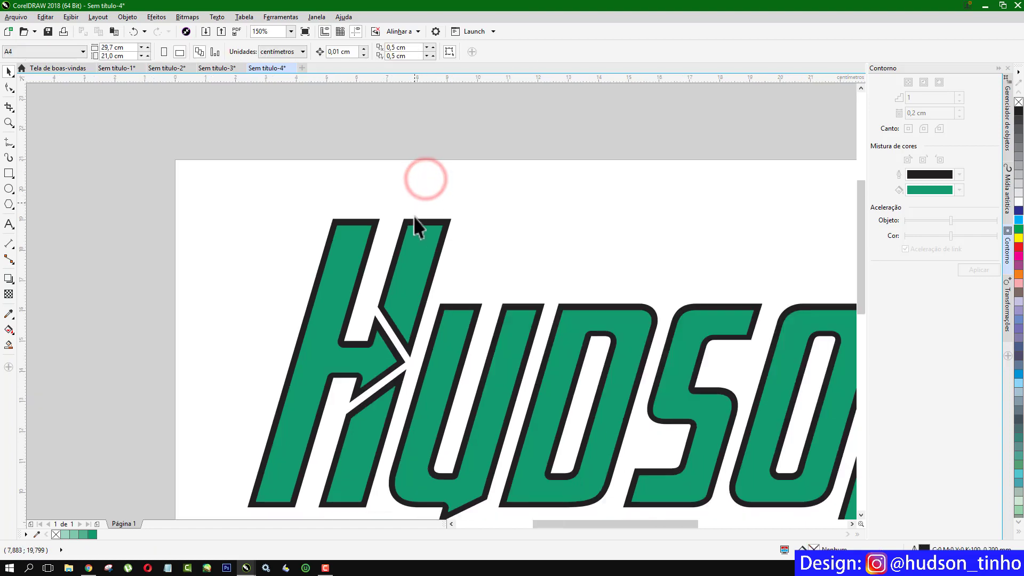
drag(418, 236, 331, 233)
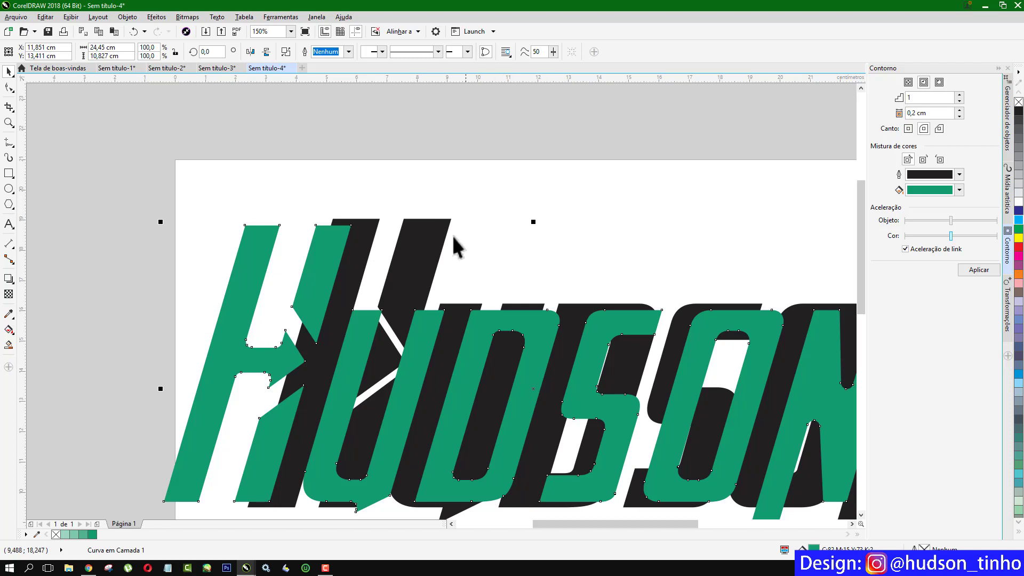
scroll(415, 246, down, 2)
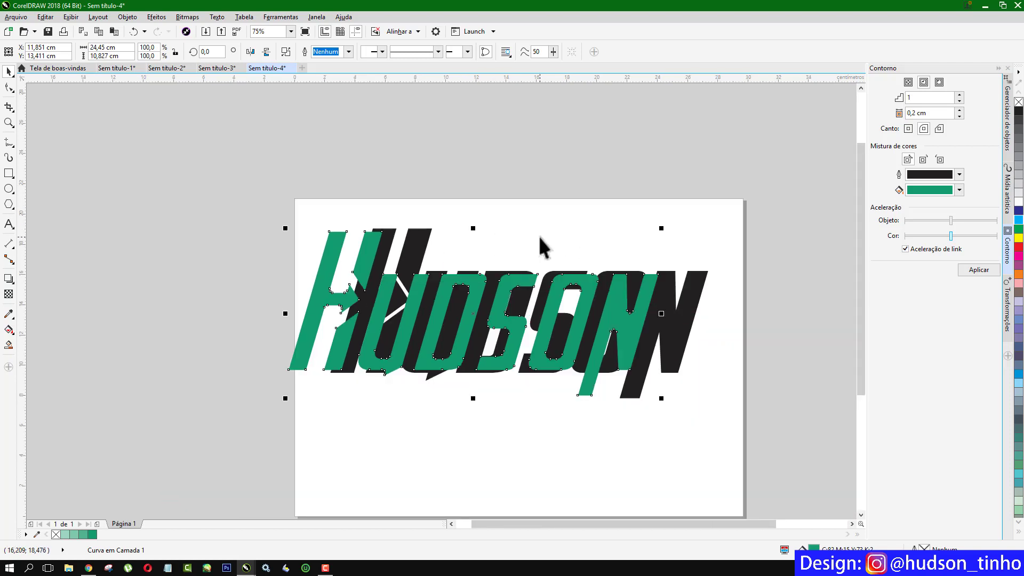
key(ctrl+z)
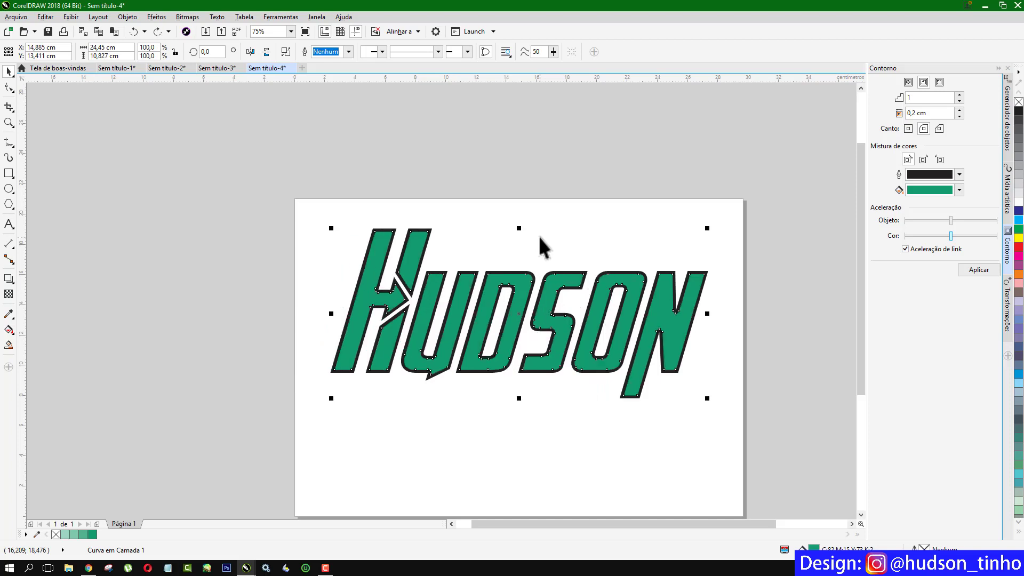
click(598, 134)
scroll(709, 262, up, 2)
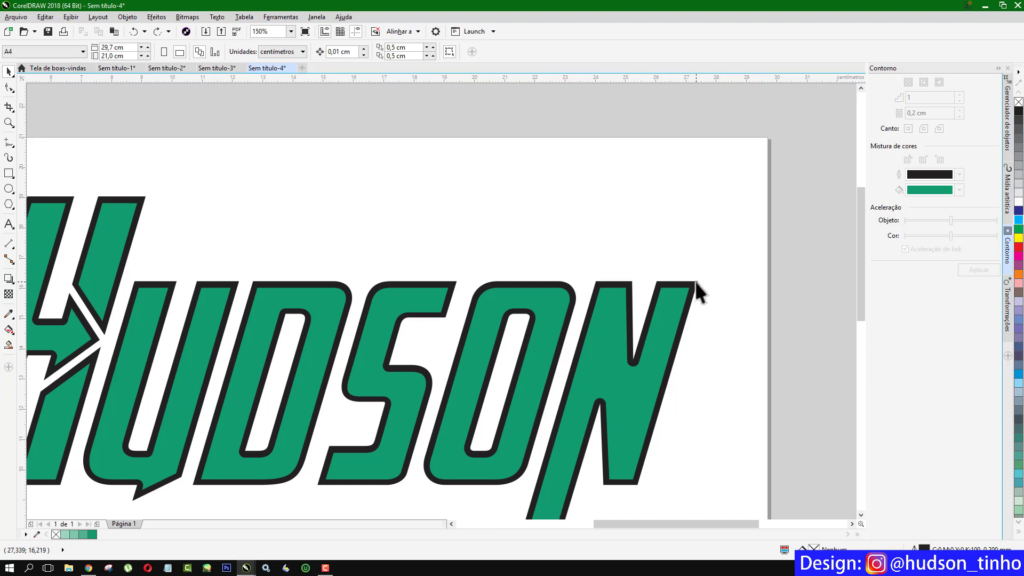
Step: Nudge the black HUDSON copy three steps right and three steps down
click(695, 280)
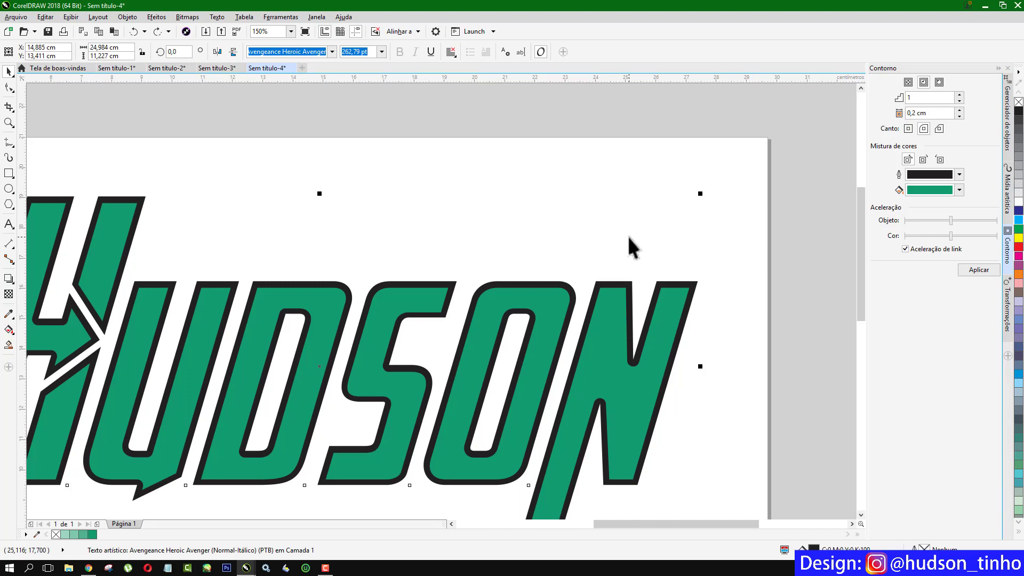
key(ctrl+shift+z)
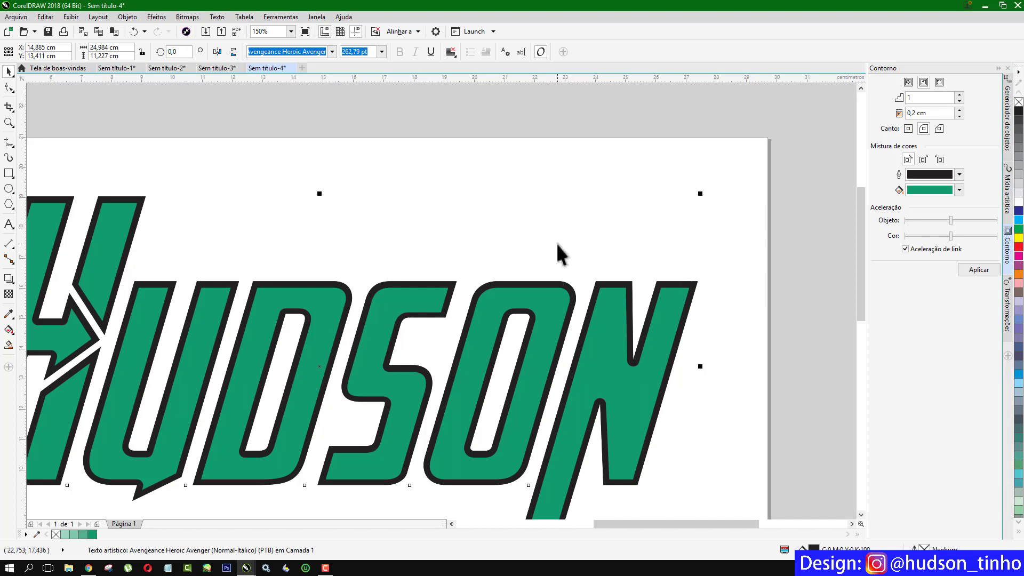
key(Right)
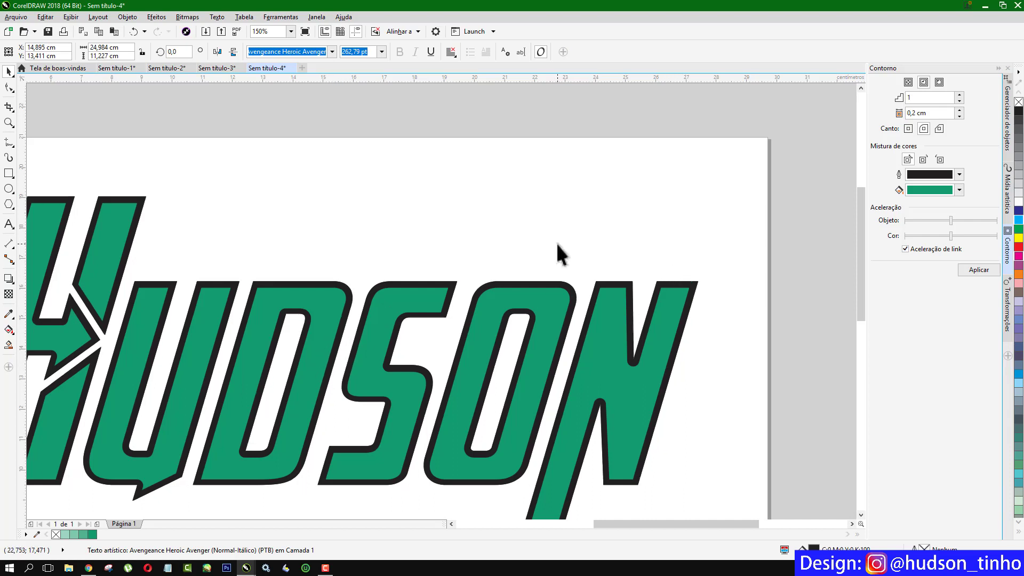
key(Right)
key(Right)
key(Right)
key(Right)
key(Right)
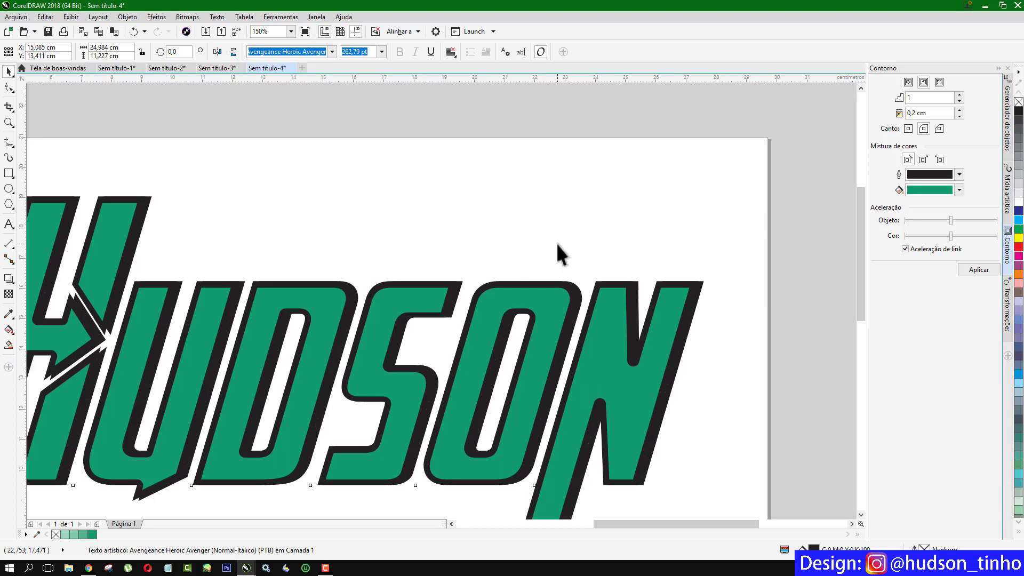
key(Right)
key(Right)
key(Right)
key(Right)
key(Right)
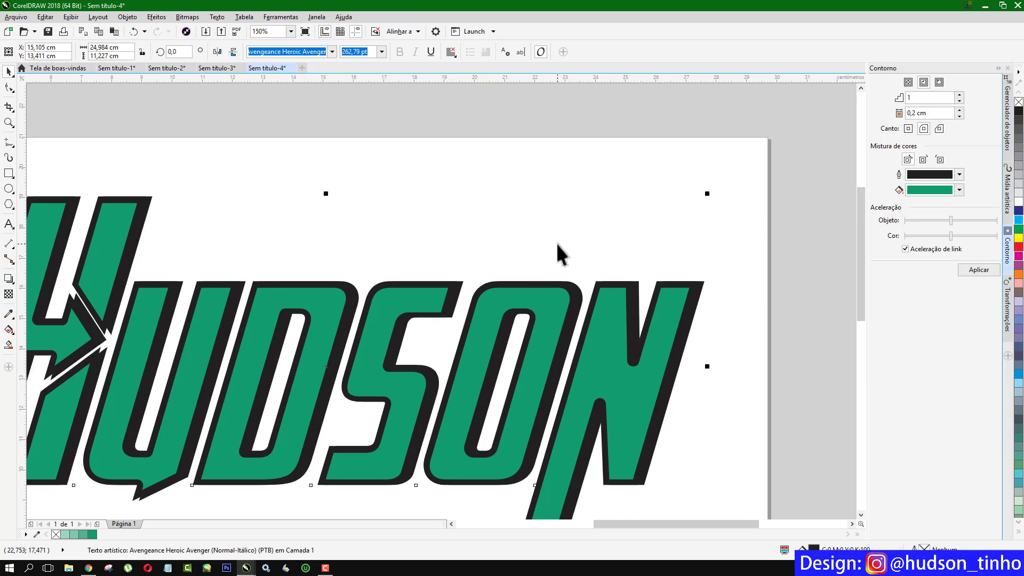
key(Down)
key(Down)
key(Down)
key(Down)
key(Down)
key(Down)
key(Down)
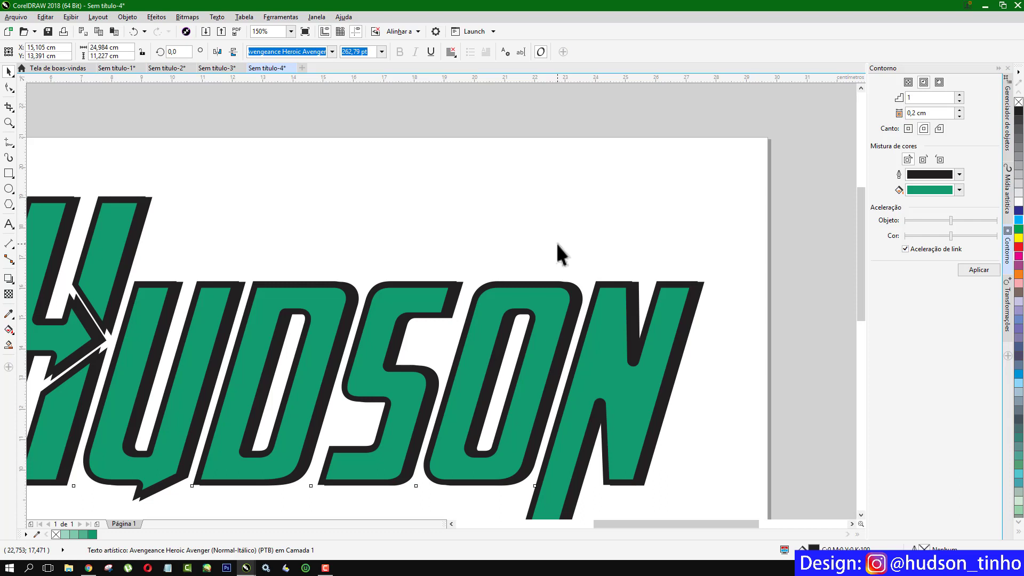
key(Down)
key(Down)
key(Down)
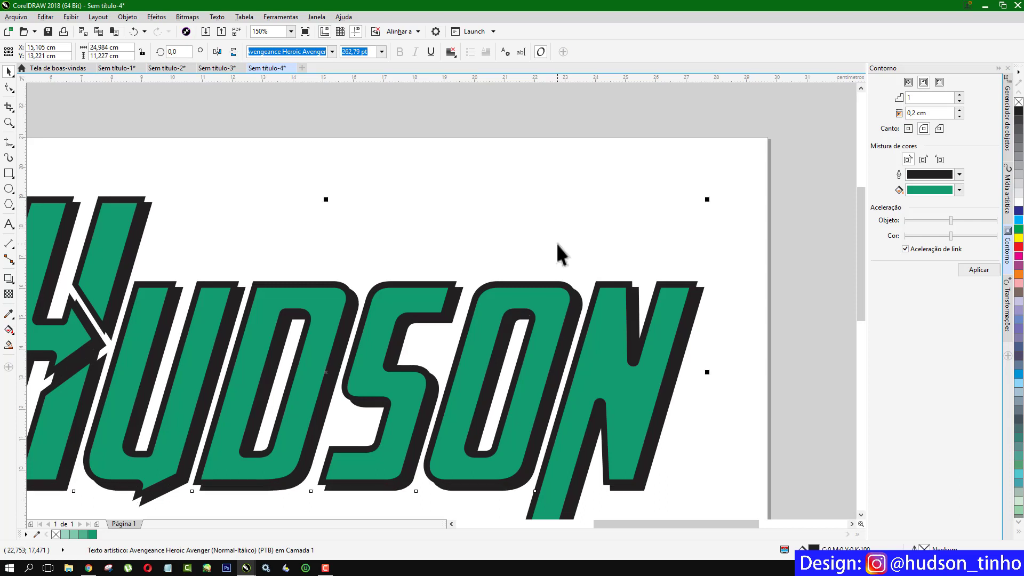
key(Down)
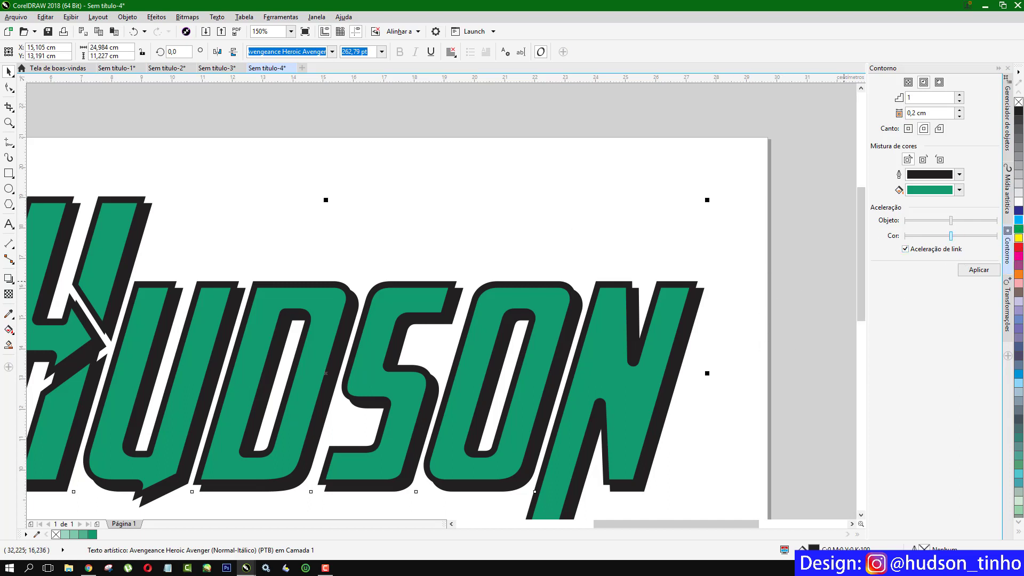
Step: Fill the offset shadow text bright green and convert it to curves
click(1019, 228)
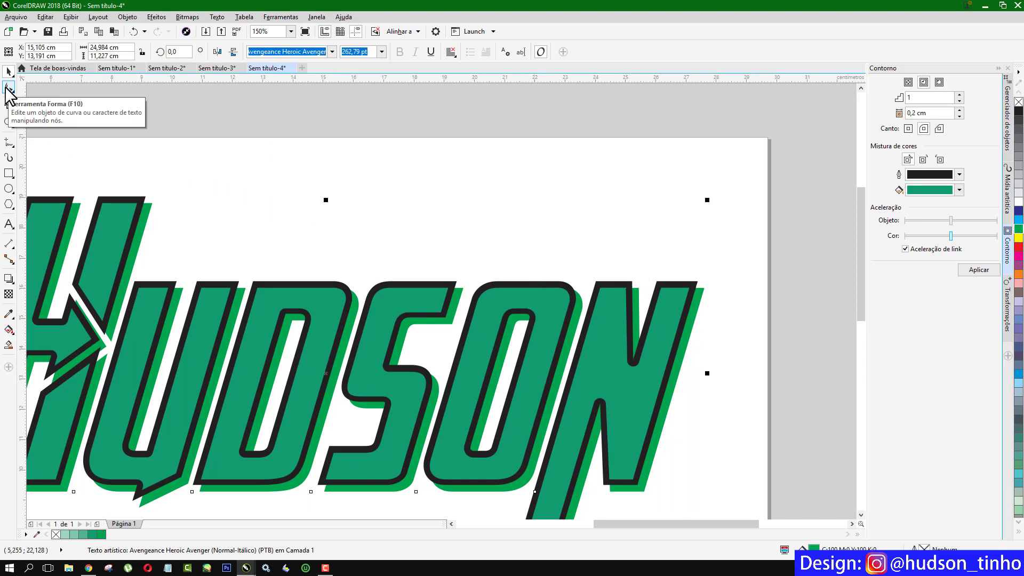
click(8, 88)
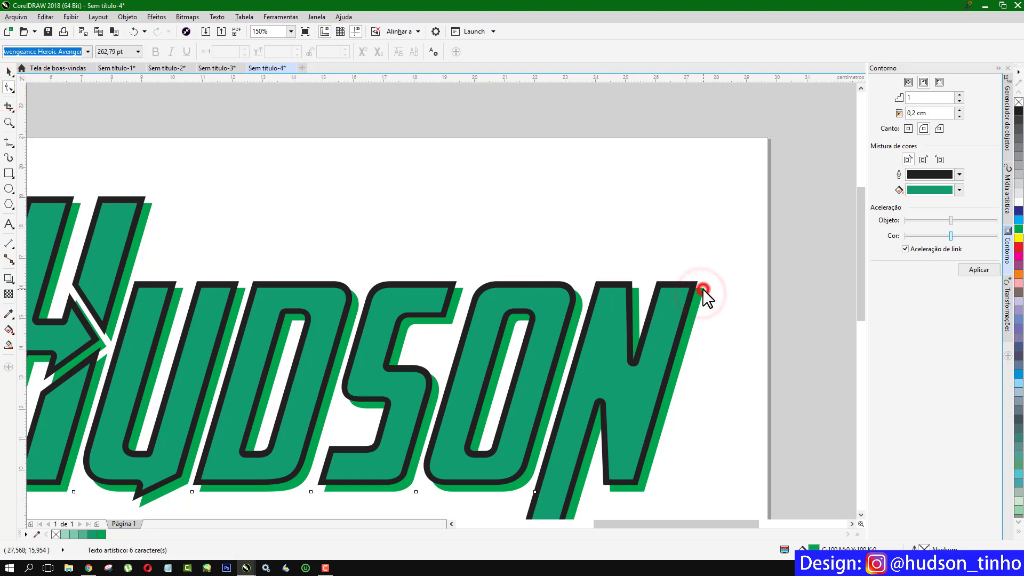
scroll(699, 296, down, 1)
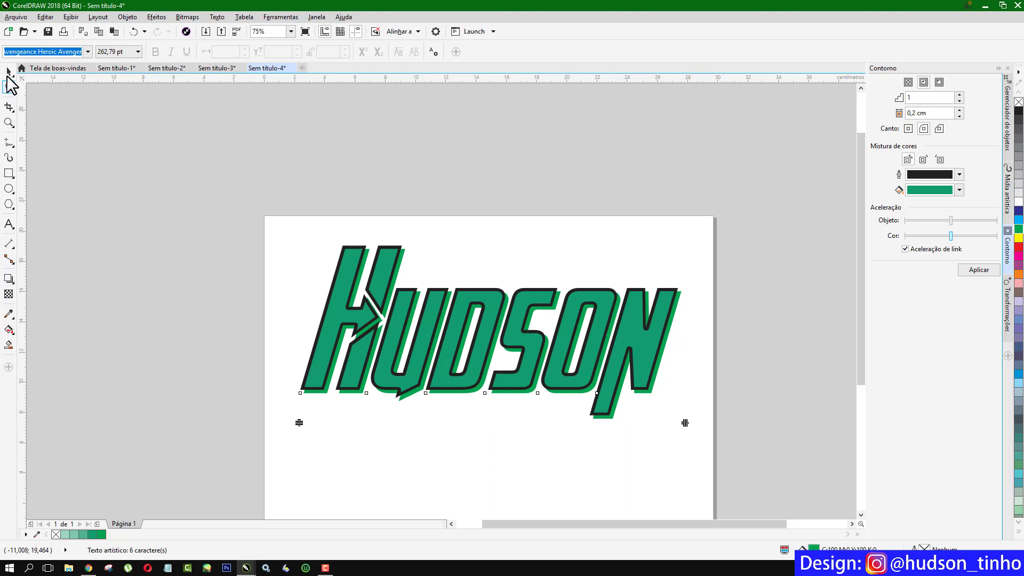
click(9, 71)
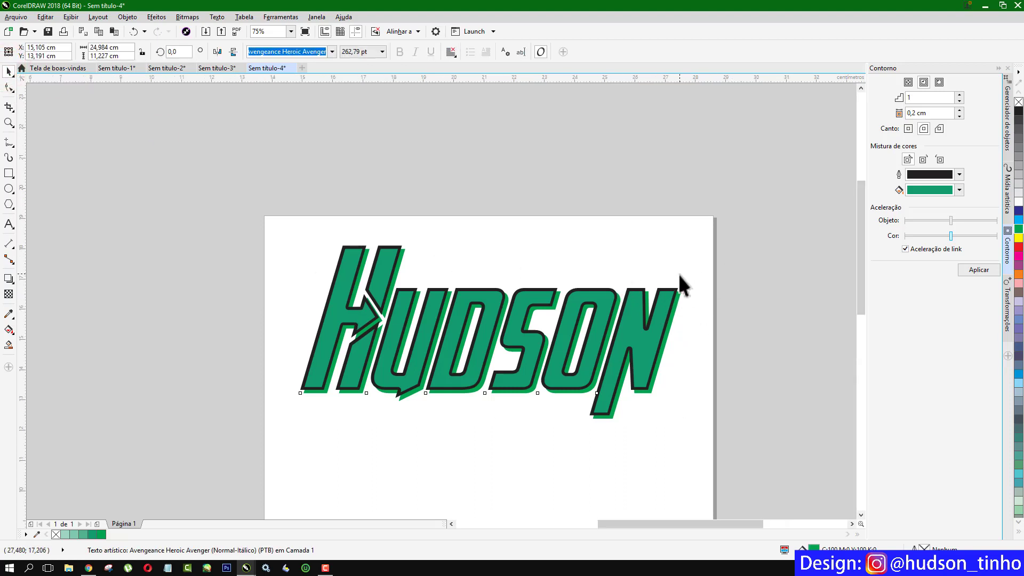
scroll(681, 285, up, 1)
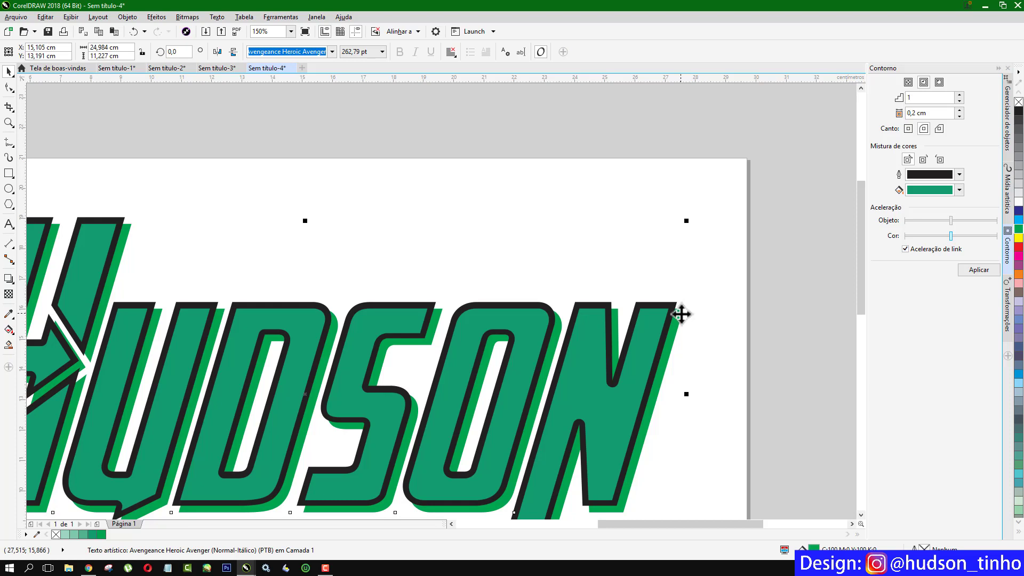
key(ctrl+q)
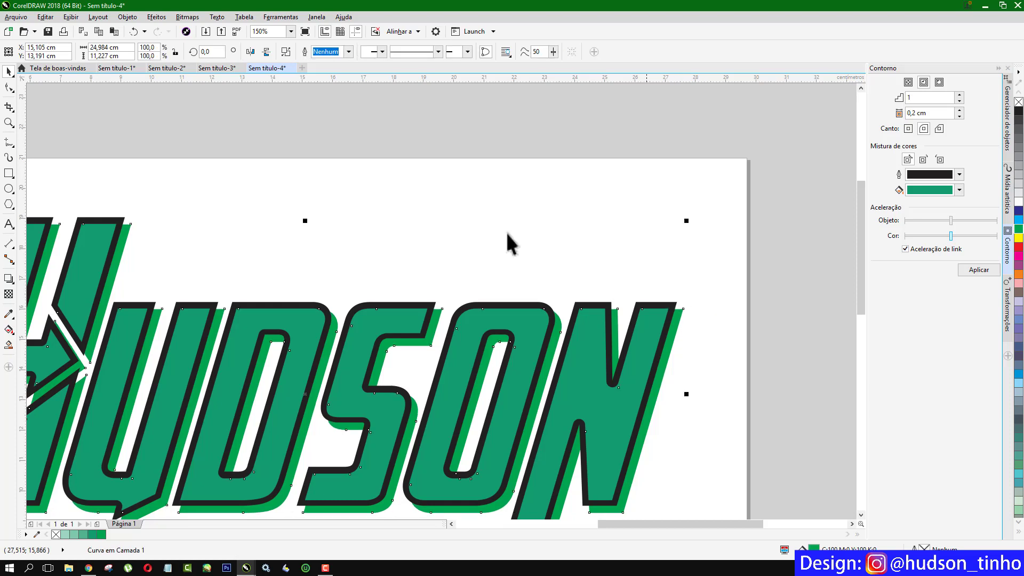
Step: Add nodes on the shadow's top edges at the N and its neighbour, pulling them to the outline corners
click(9, 86)
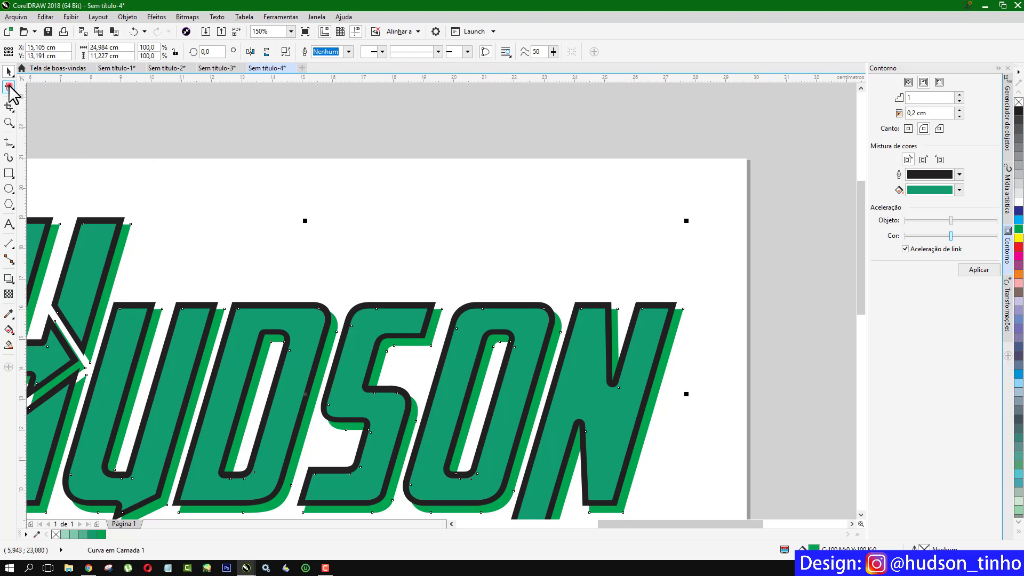
scroll(683, 310, up, 1)
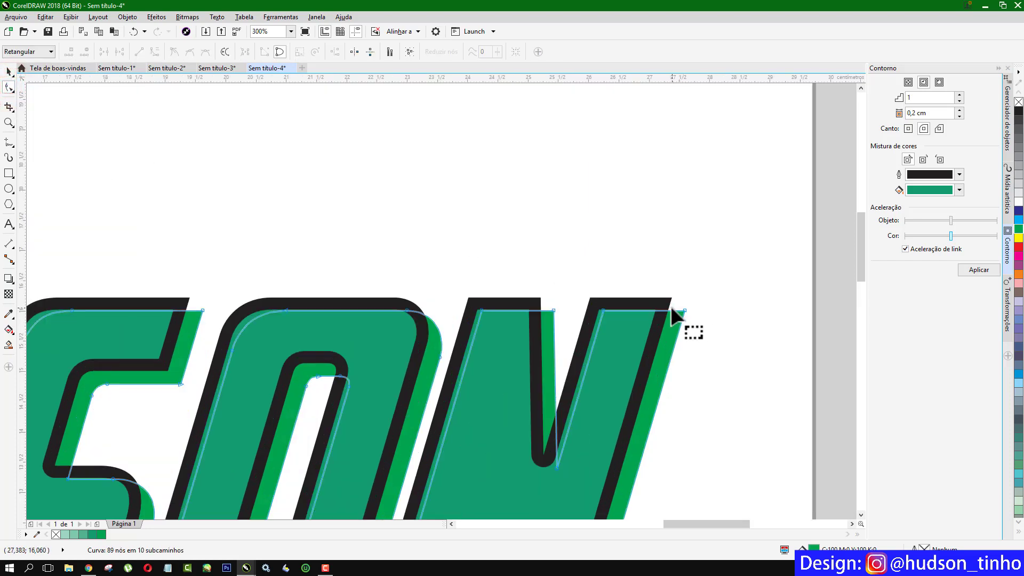
scroll(670, 306, up, 1)
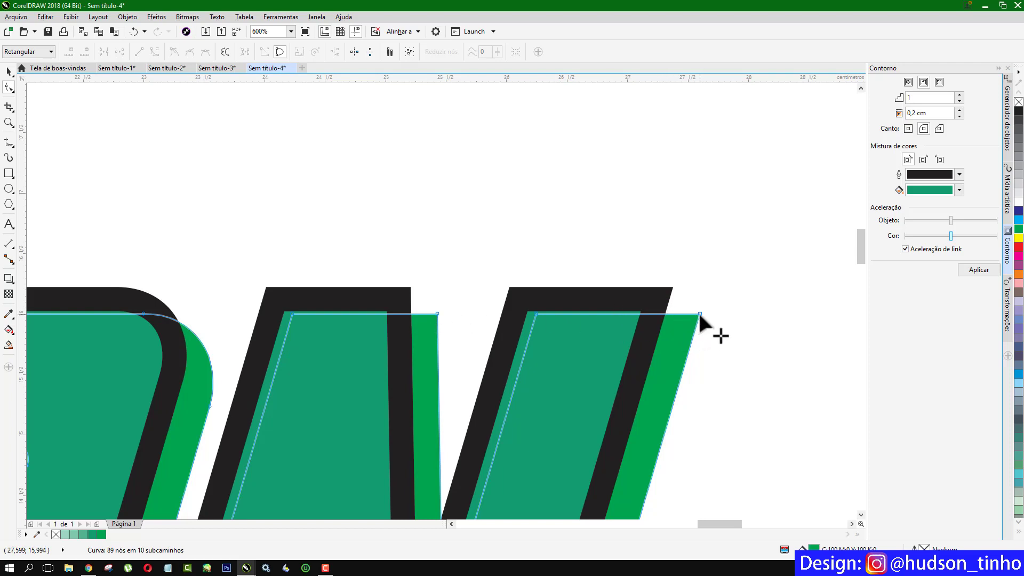
double_click(664, 313)
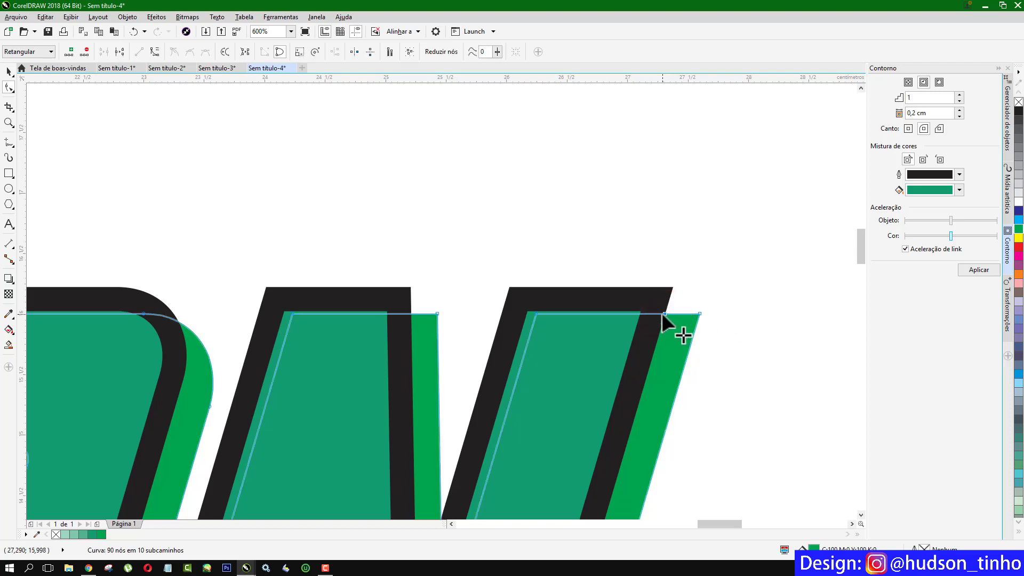
drag(664, 313, 673, 288)
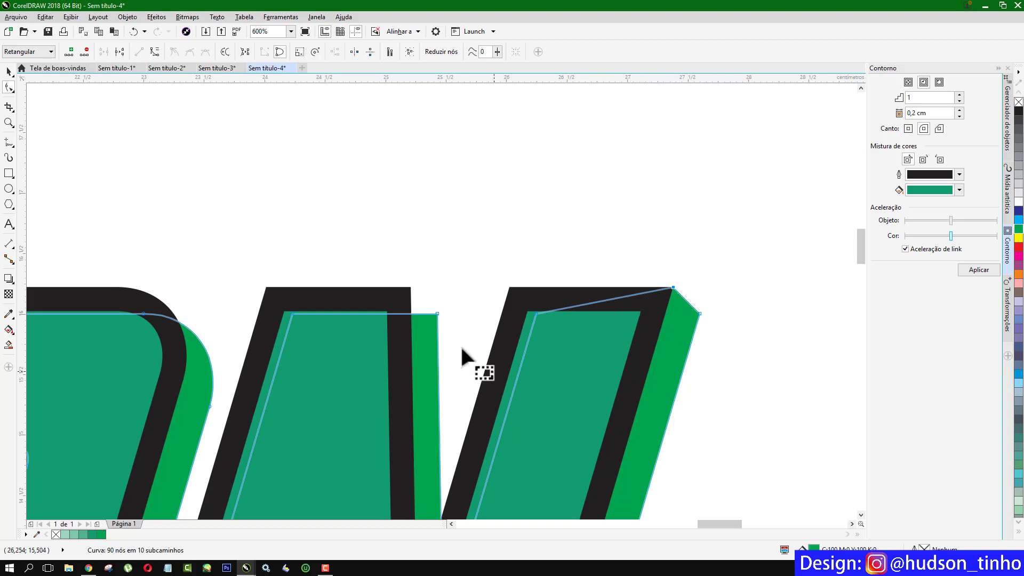
double_click(410, 314)
drag(409, 313, 411, 288)
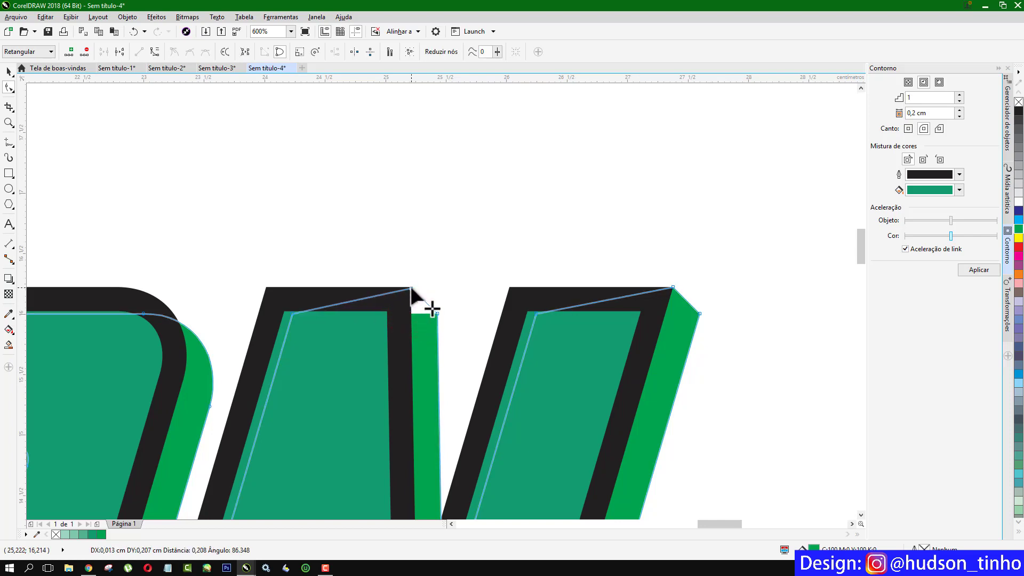
scroll(561, 277, down, 1)
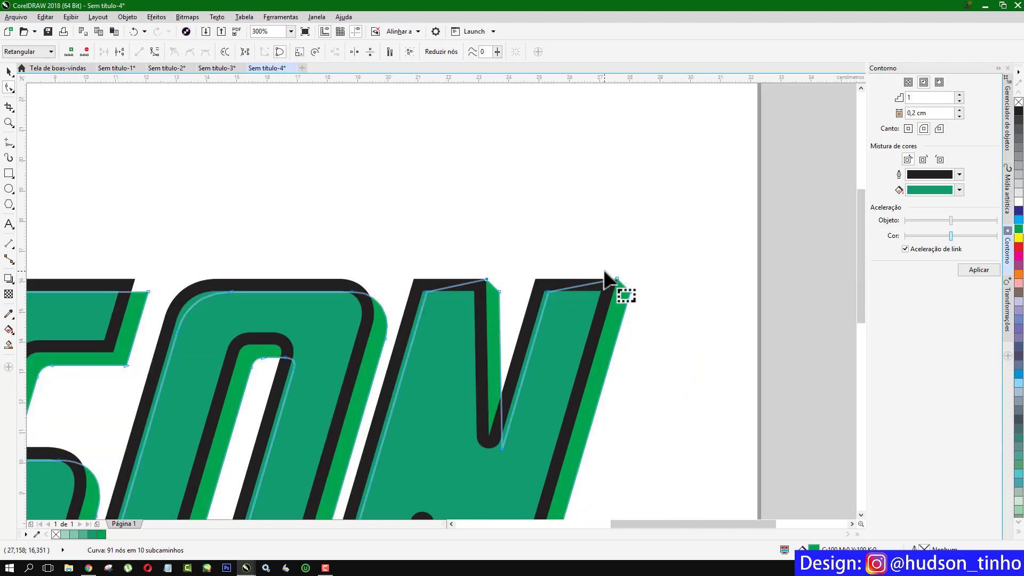
scroll(603, 270, down, 1)
scroll(527, 484, up, 1)
scroll(523, 482, up, 1)
scroll(523, 464, up, 1)
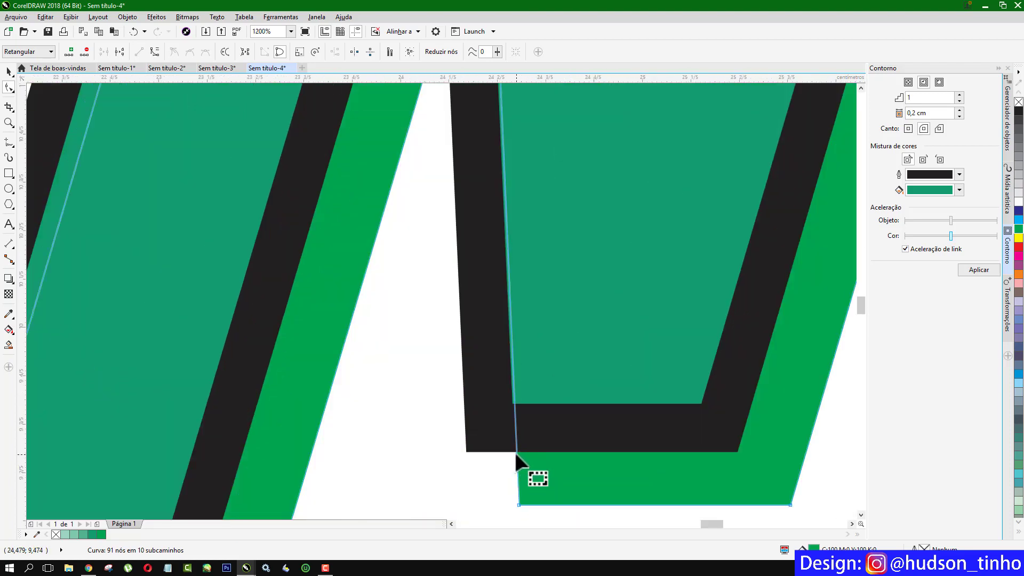
Step: Add nodes at the shadow's bottom corners and drag them left to meet the black outline
right_click(517, 449)
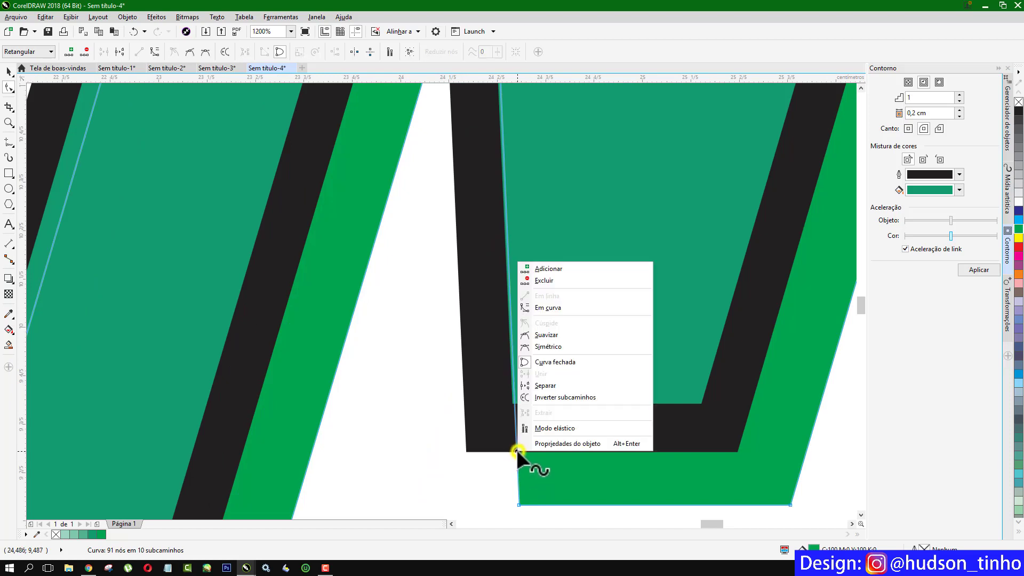
click(538, 269)
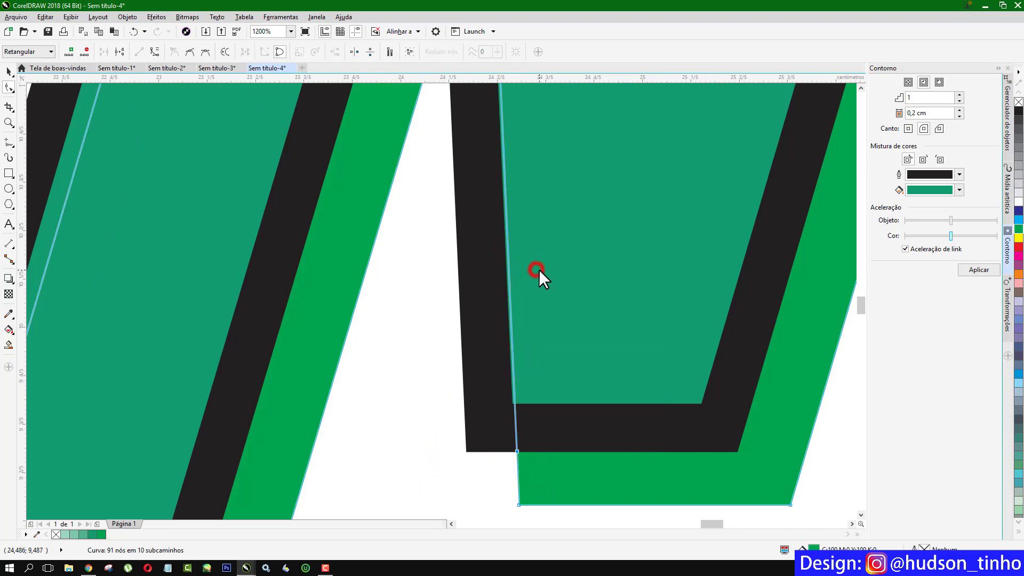
drag(515, 451, 465, 451)
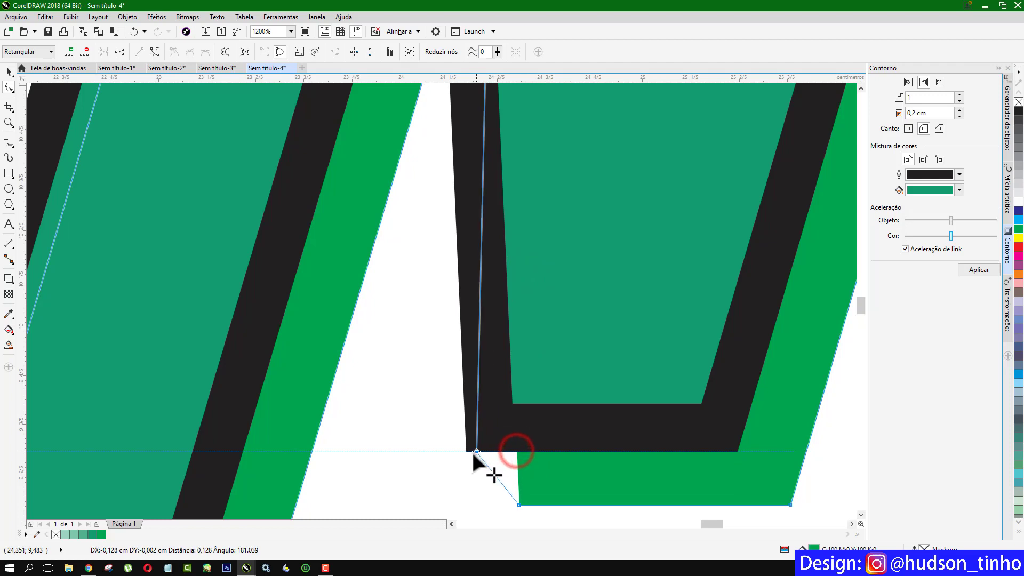
scroll(536, 325, down, 2)
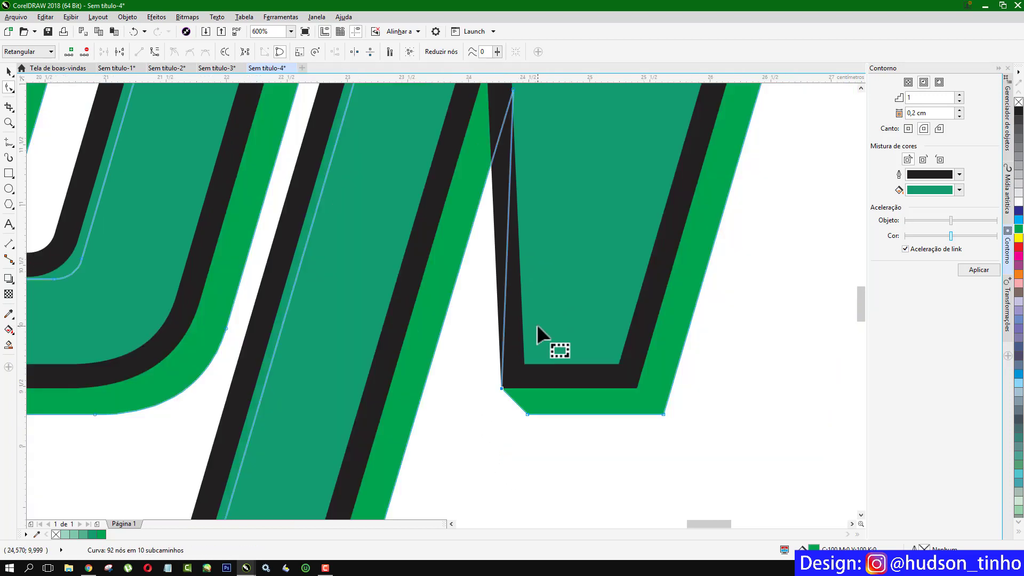
scroll(549, 283, down, 2)
scroll(381, 421, up, 3)
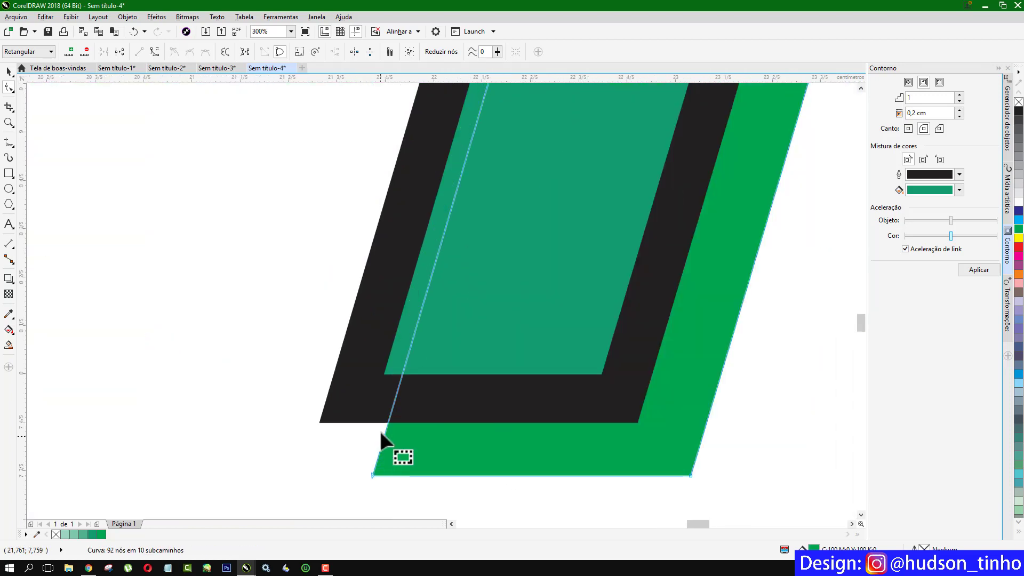
right_click(388, 421)
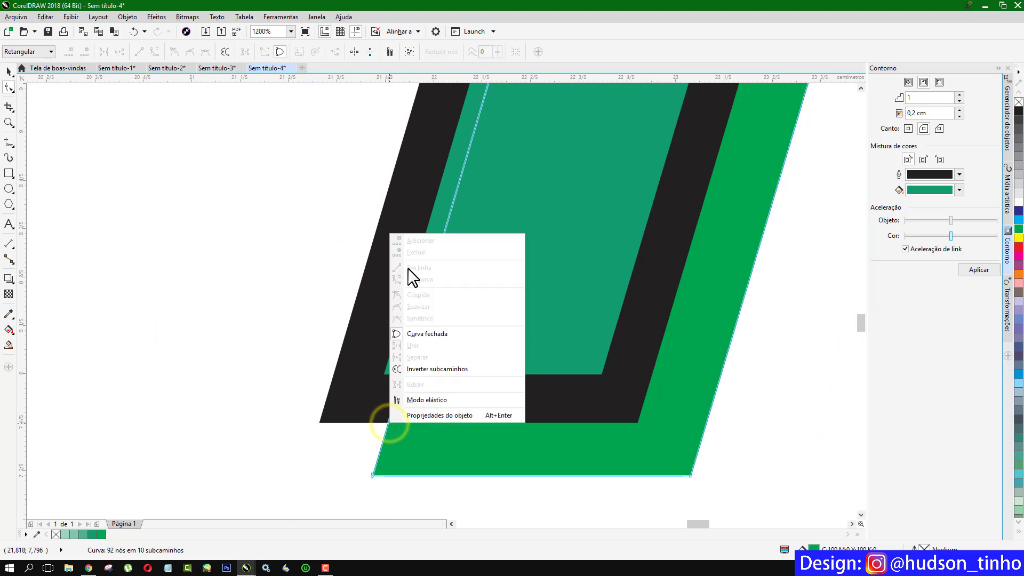
click(388, 427)
right_click(388, 421)
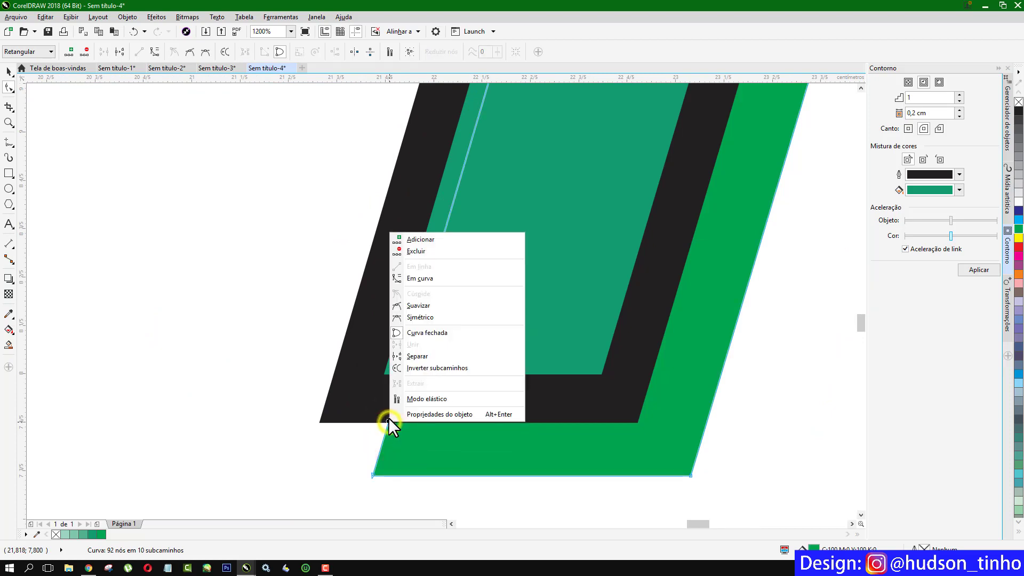
click(421, 250)
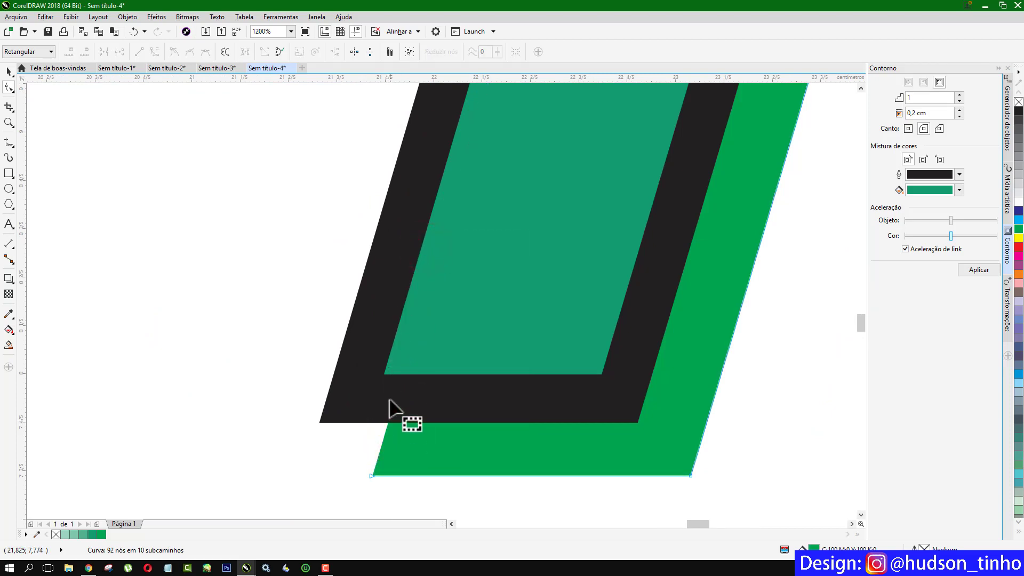
key(ctrl+z)
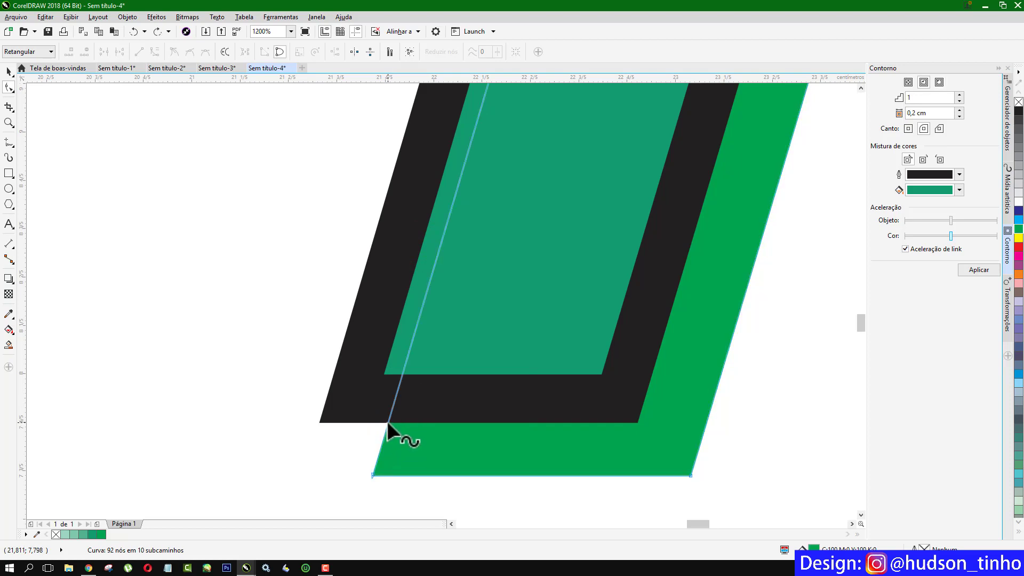
click(386, 422)
right_click(386, 422)
click(411, 240)
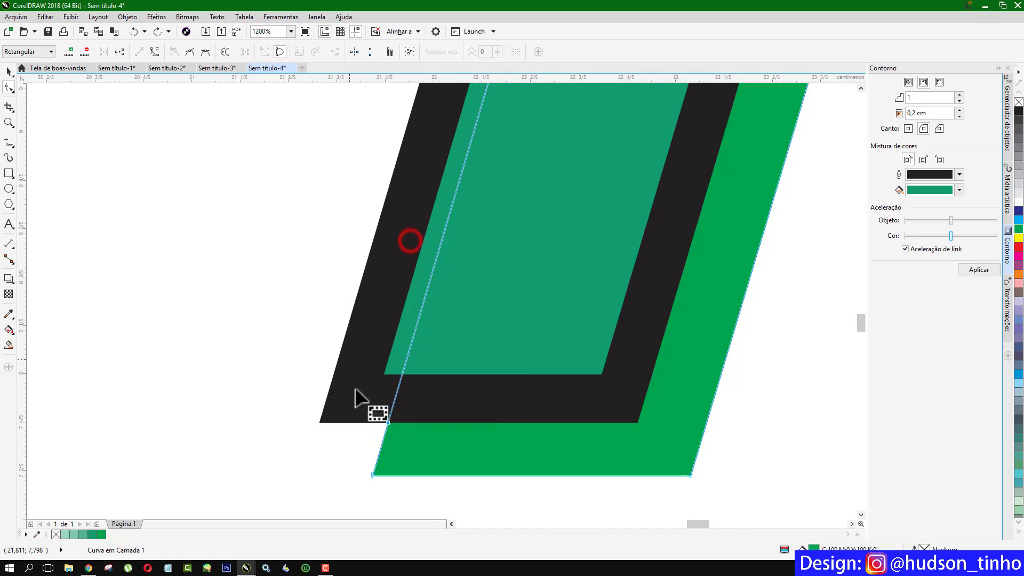
drag(386, 421, 320, 421)
Step: Add and raise several top-edge shadow nodes to meet the outline corners
scroll(398, 423, down, 2)
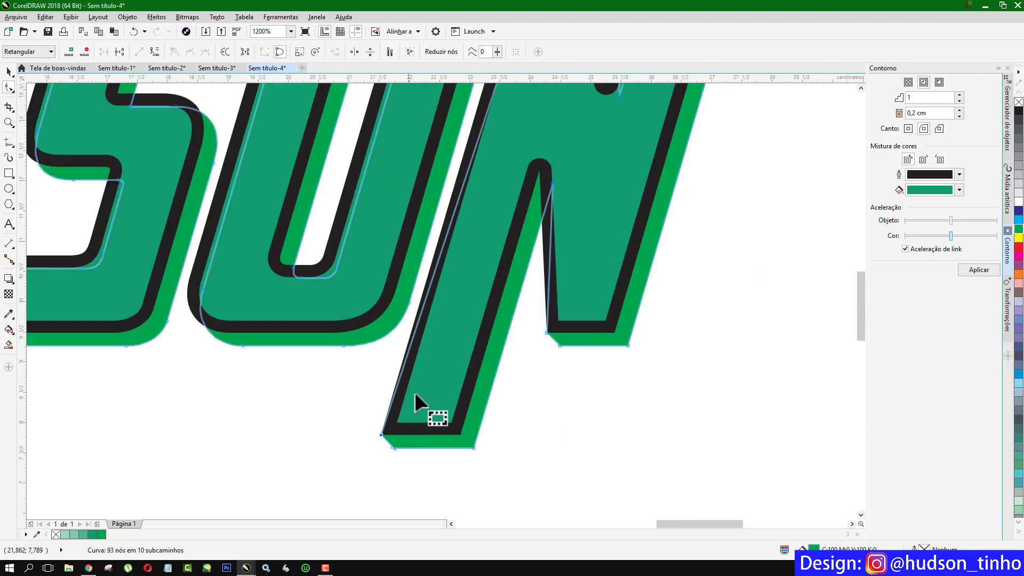
scroll(314, 318, down, 2)
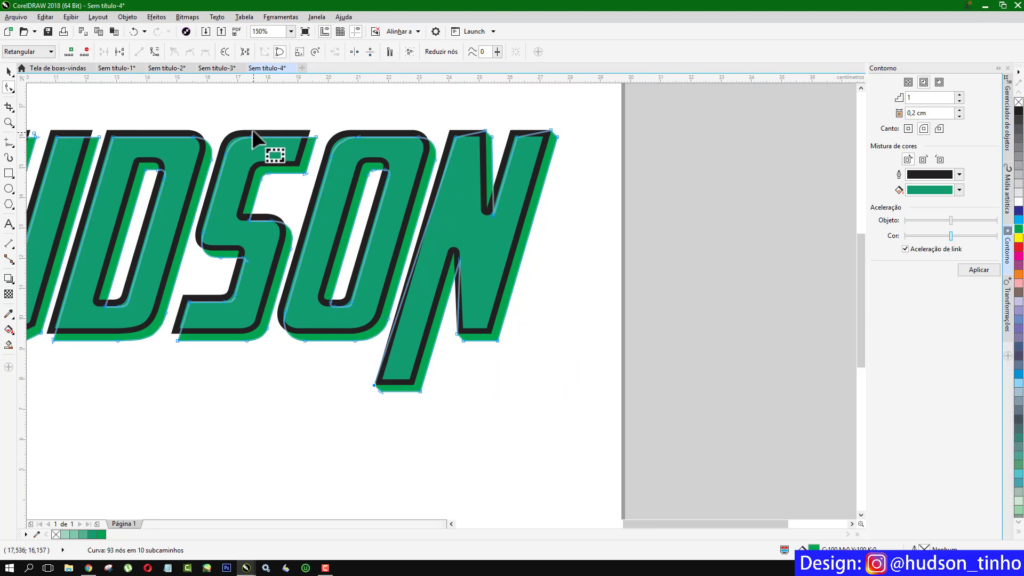
scroll(323, 94, up, 3)
scroll(493, 134, up, 3)
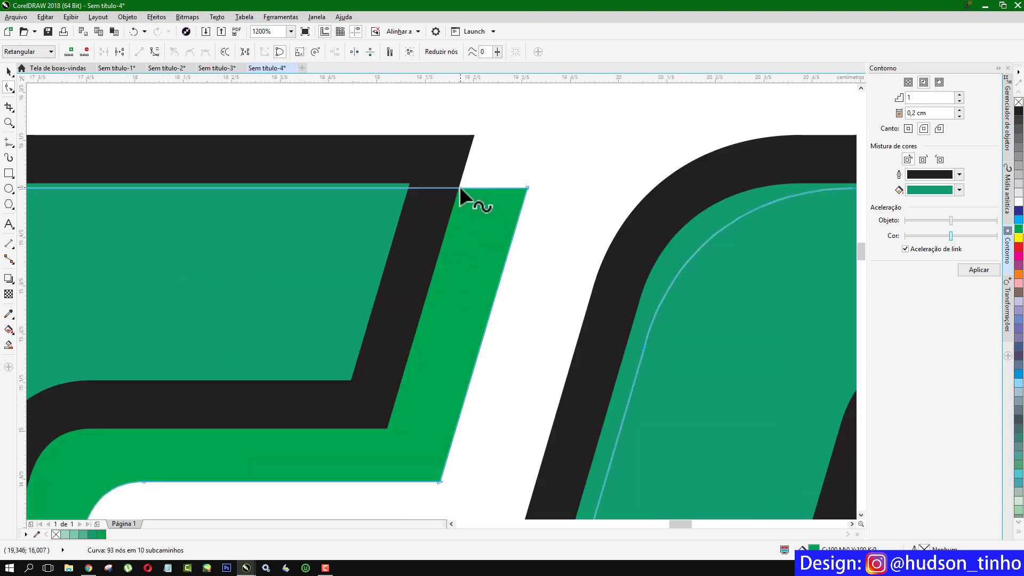
drag(460, 187, 471, 141)
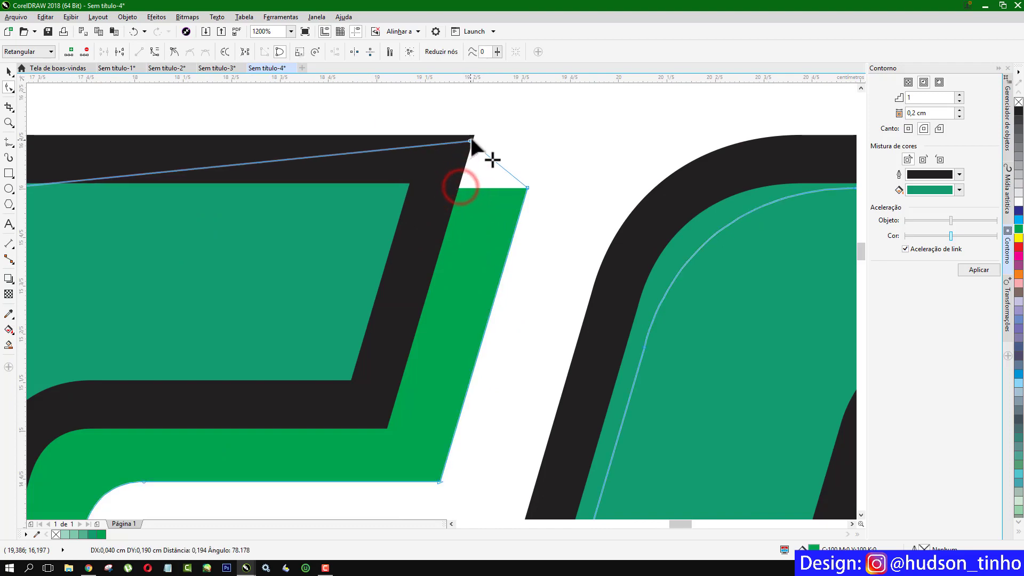
drag(471, 140, 471, 140)
scroll(523, 176, down, 2)
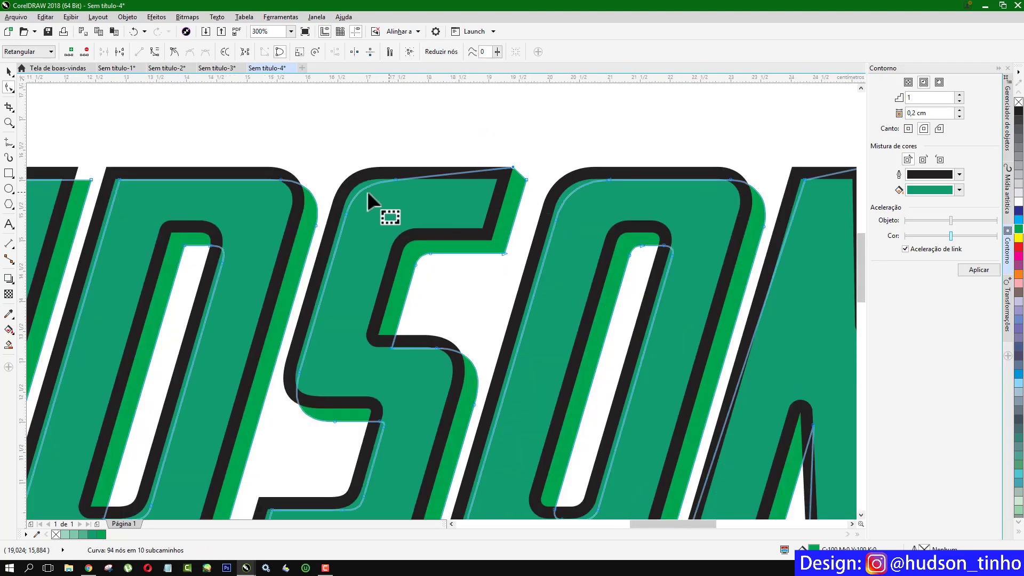
scroll(308, 169, up, 2)
double_click(435, 454)
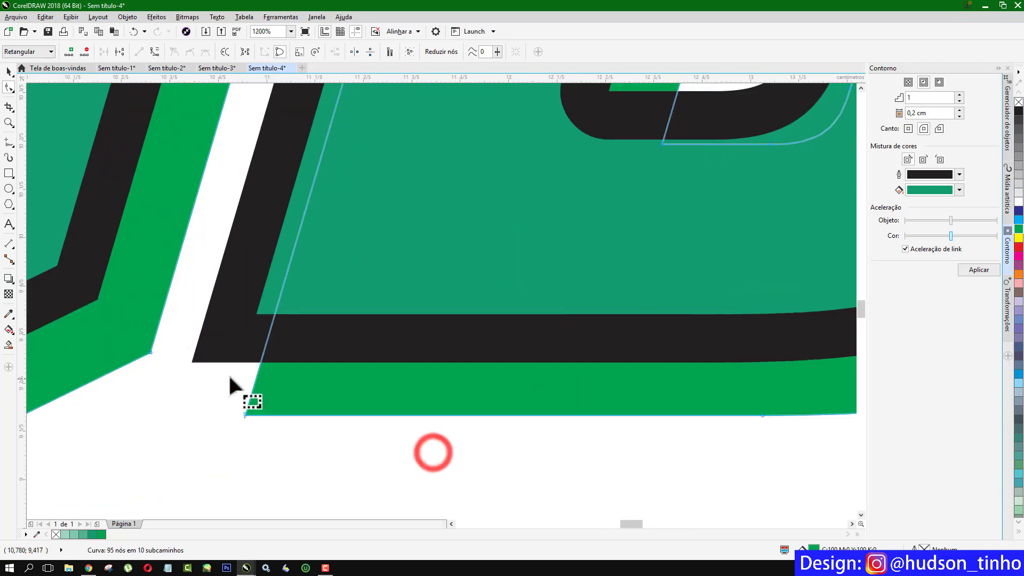
scroll(192, 368, down, 2)
scroll(430, 171, up, 2)
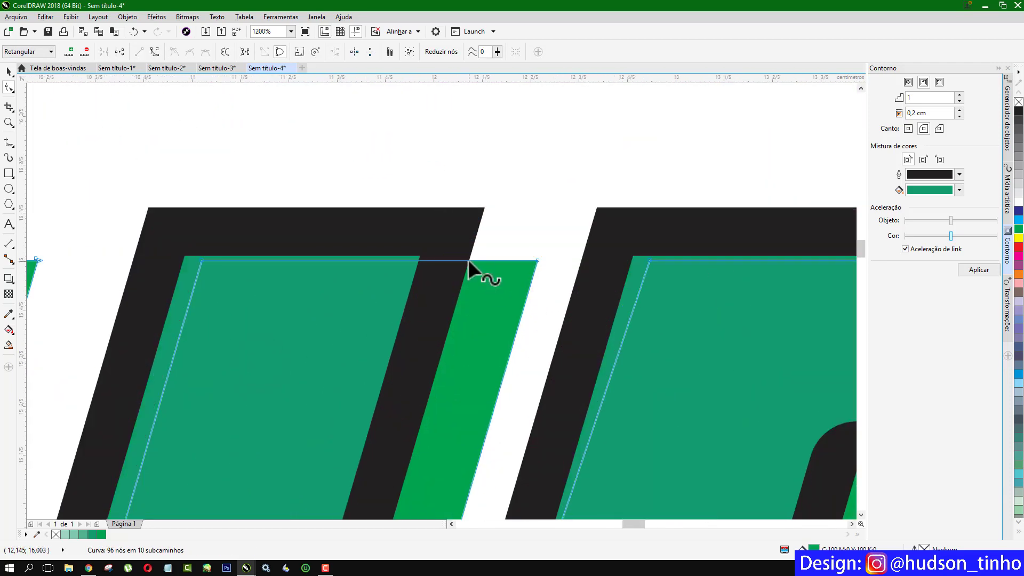
double_click(469, 261)
drag(469, 260, 482, 214)
scroll(403, 251, left, 3)
double_click(407, 249)
drag(406, 249, 424, 196)
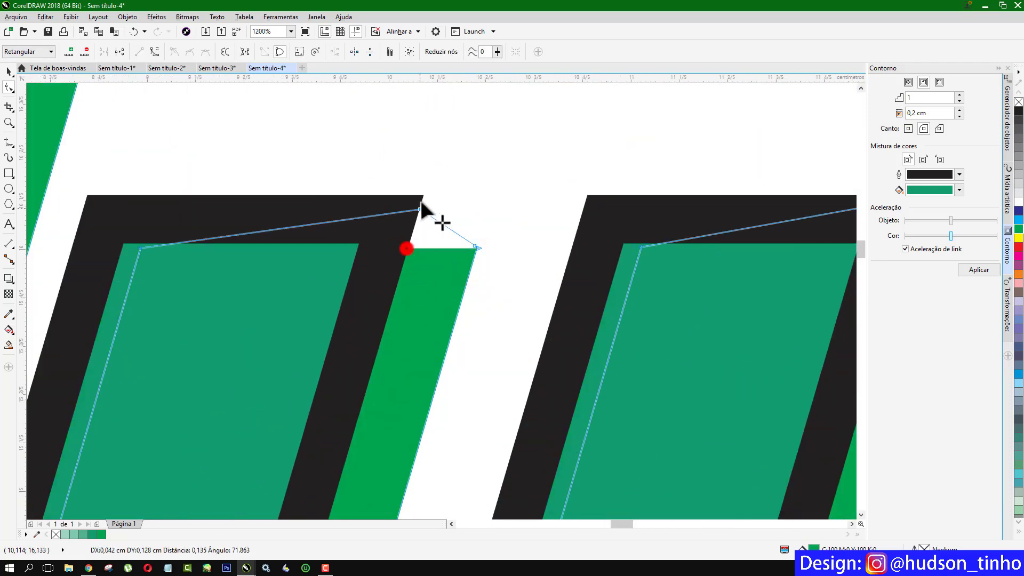
scroll(425, 197, down, 2)
scroll(343, 354, up, 2)
Step: Add nodes at the H's arrow notch and U's notch, and shift the H's bottom-left corner
double_click(340, 352)
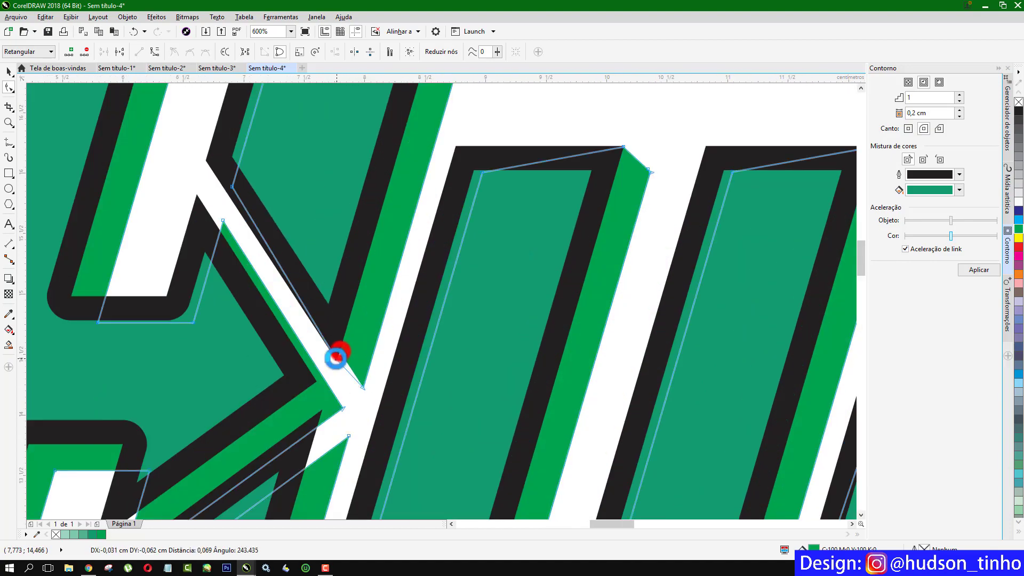
scroll(405, 228, down, 1)
double_click(405, 228)
scroll(343, 211, up, 1)
double_click(343, 268)
scroll(343, 320, down, 2)
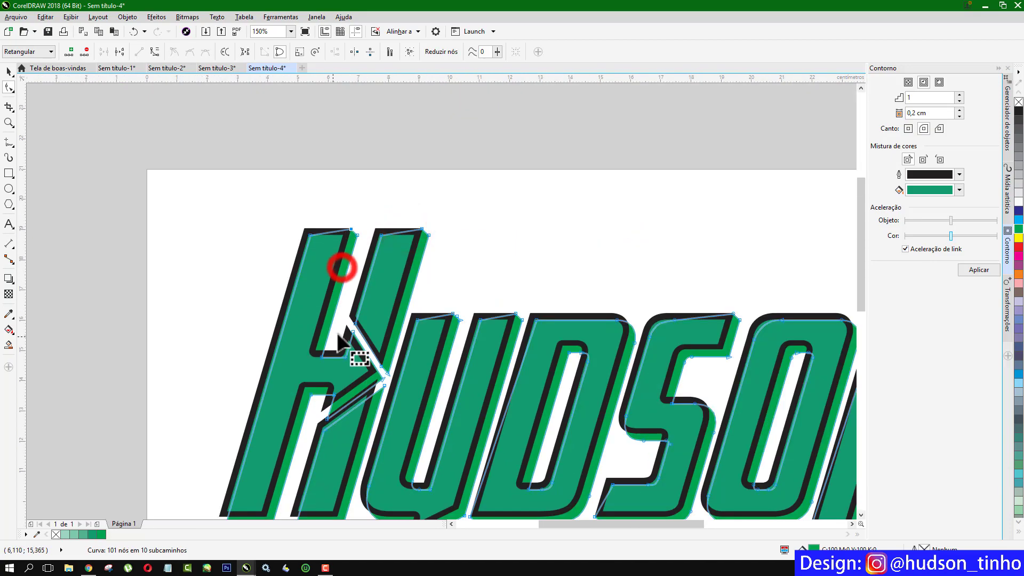
scroll(353, 339, up, 2)
double_click(353, 340)
scroll(354, 240, down, 2)
scroll(336, 320, up, 2)
double_click(336, 315)
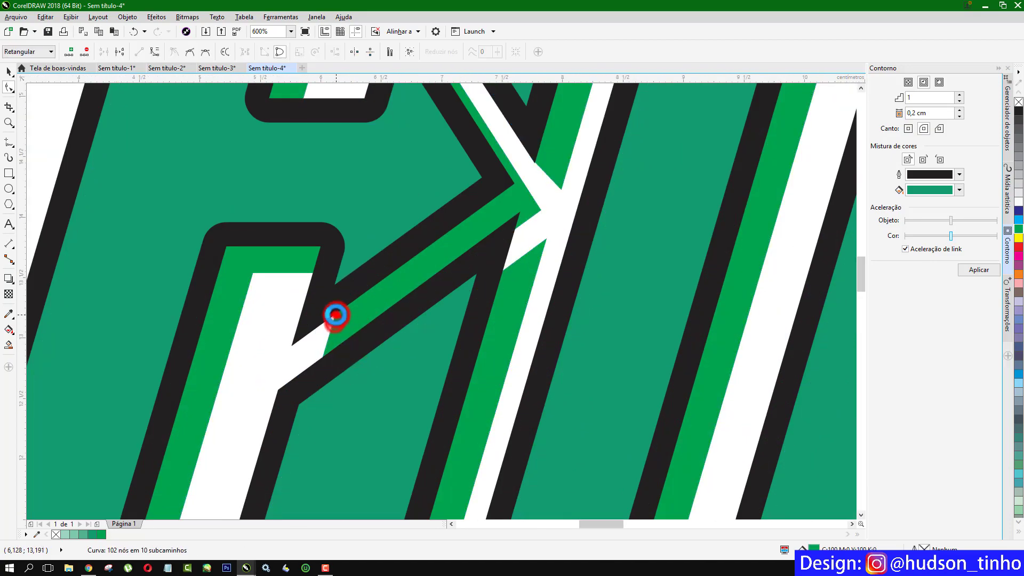
scroll(335, 314, down, 1)
scroll(334, 316, up, 1)
drag(279, 407, 232, 358)
scroll(248, 387, up, 1)
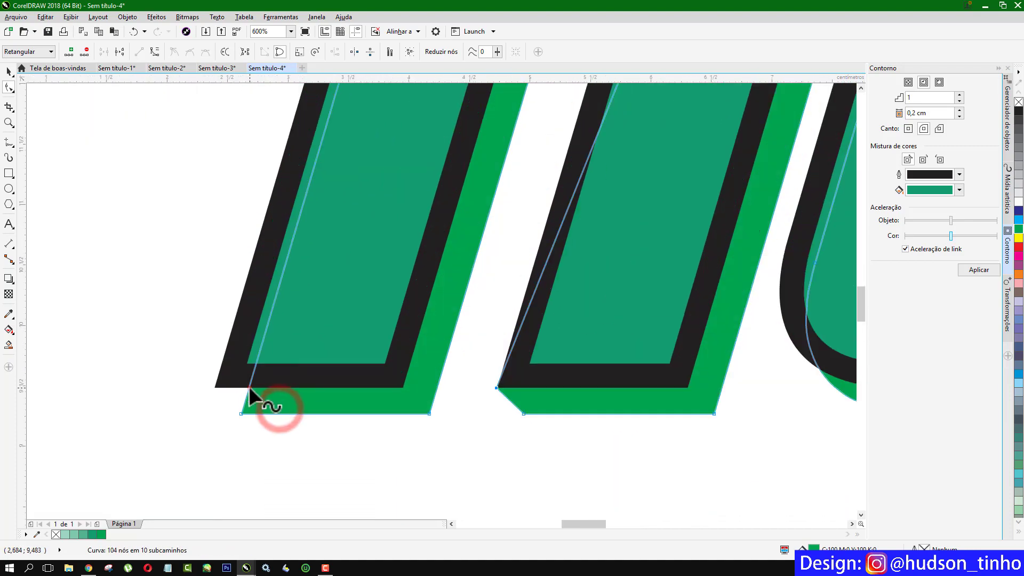
scroll(249, 387, down, 2)
scroll(468, 279, up, 2)
double_click(491, 312)
scroll(491, 312, down, 2)
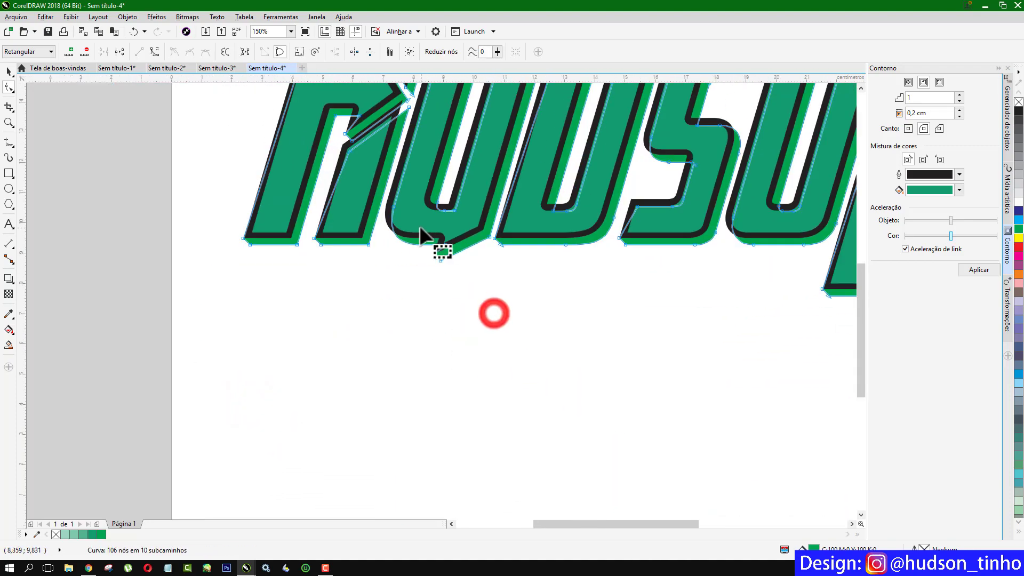
scroll(491, 312, down, 1)
scroll(457, 198, up, 3)
scroll(493, 190, down, 3)
scroll(758, 209, up, 3)
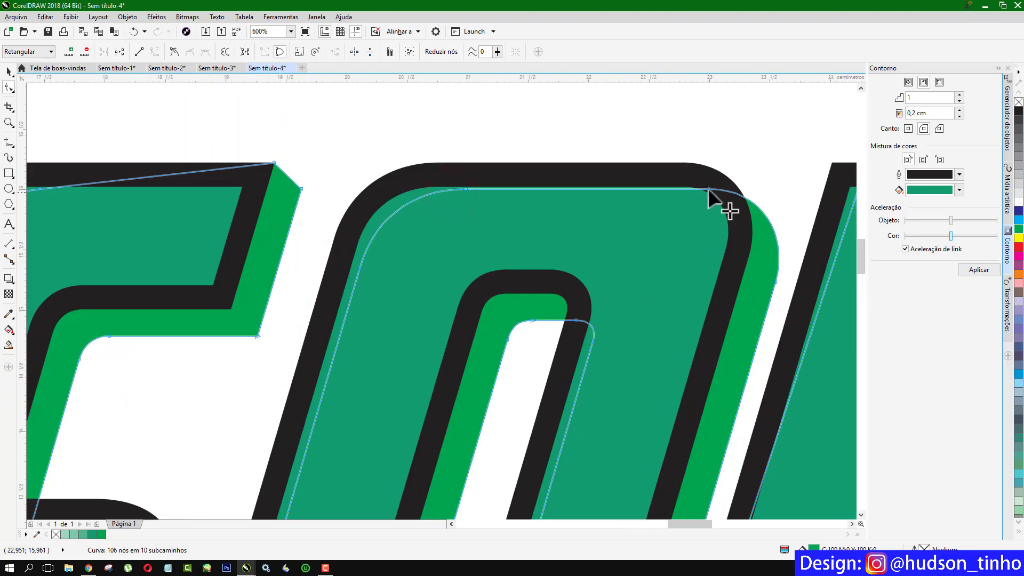
click(709, 190)
scroll(709, 190, down, 1)
scroll(488, 206, down, 1)
scroll(320, 217, up, 1)
scroll(261, 220, up, 1)
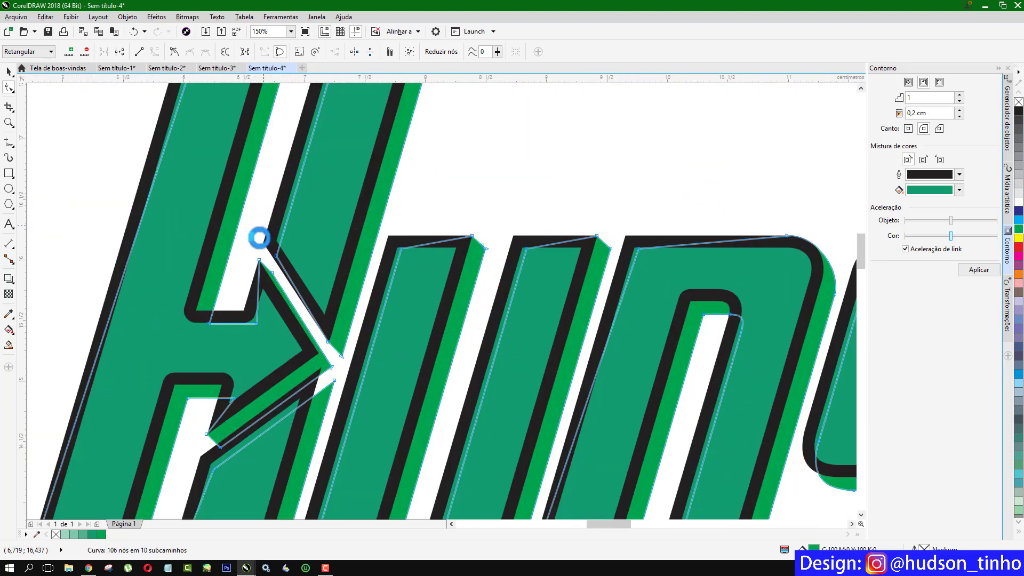
scroll(261, 229, up, 1)
scroll(288, 259, down, 2)
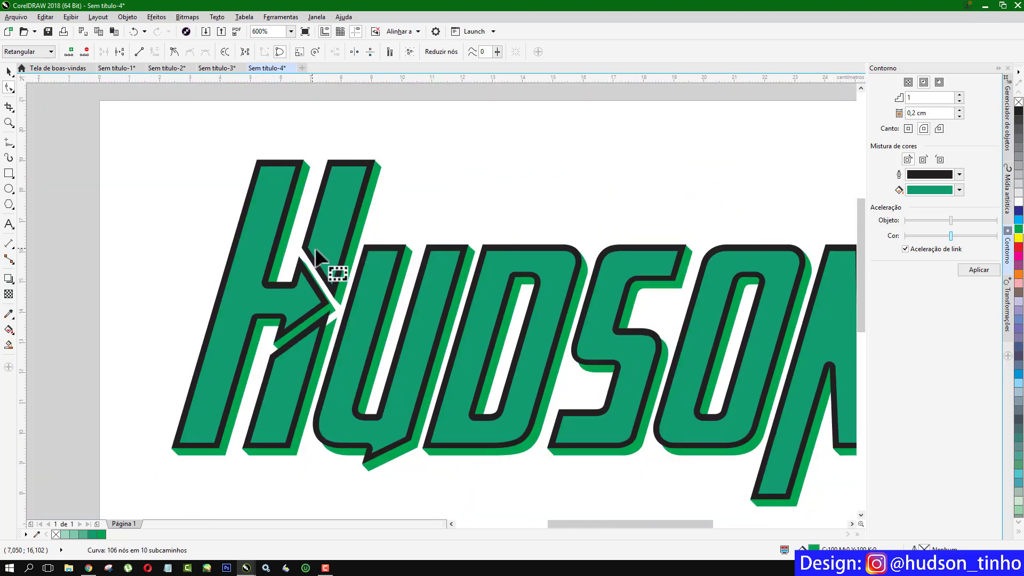
Step: Drag the green Hudson text down-right, then undo so it realigns with its black layer
click(9, 72)
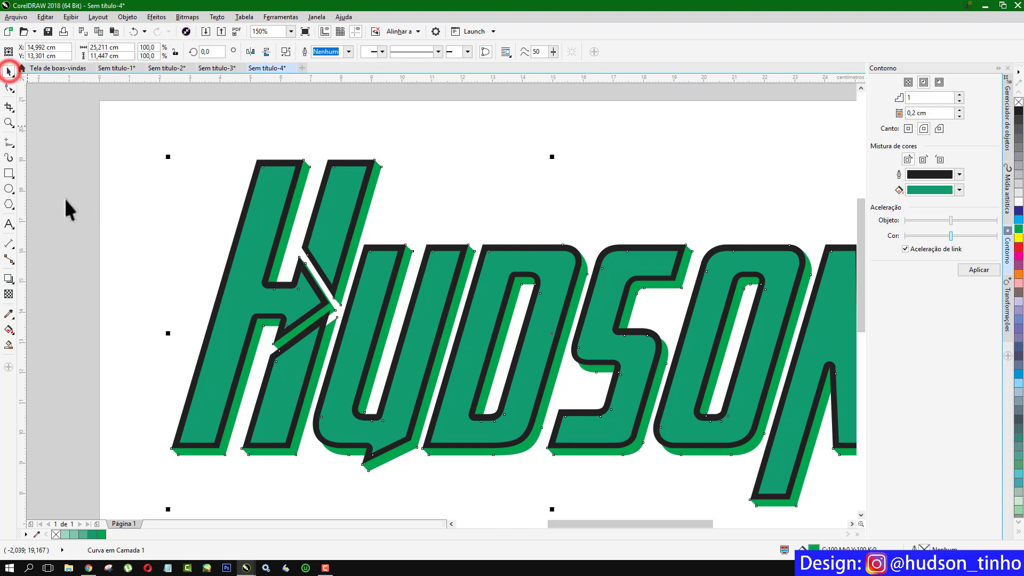
click(88, 121)
scroll(291, 213, down, 1)
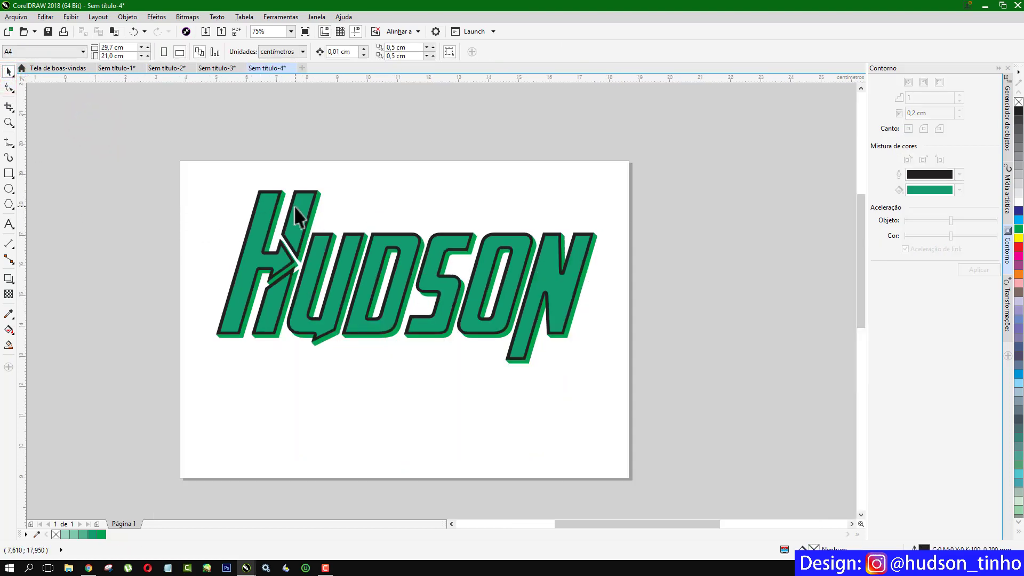
scroll(284, 219, up, 1)
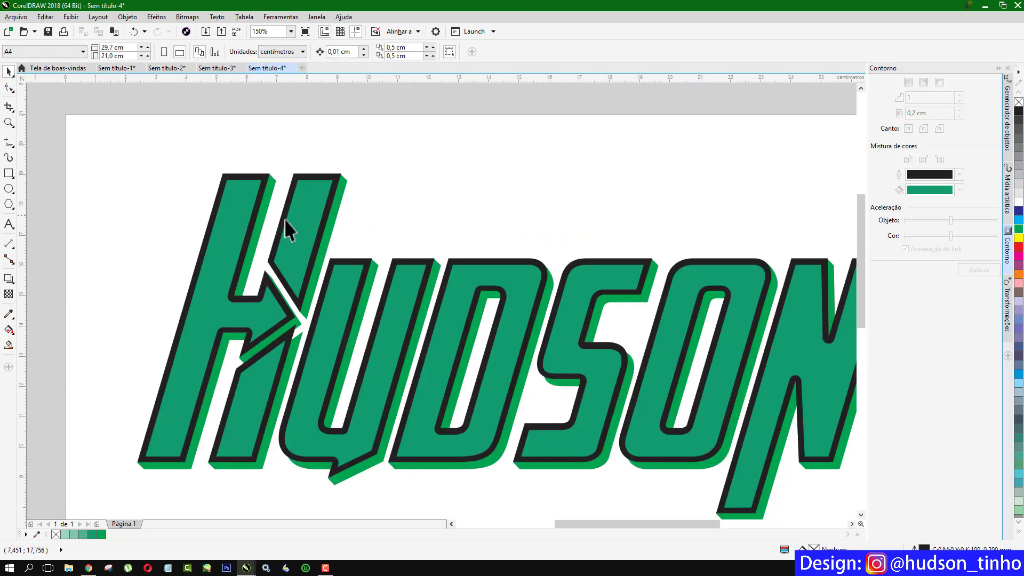
click(264, 178)
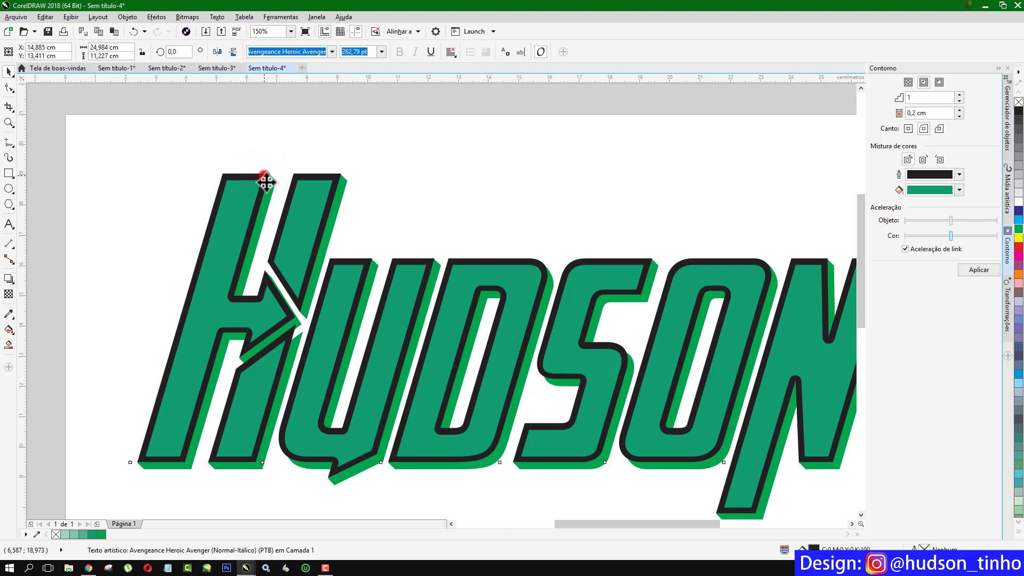
drag(265, 181, 298, 198)
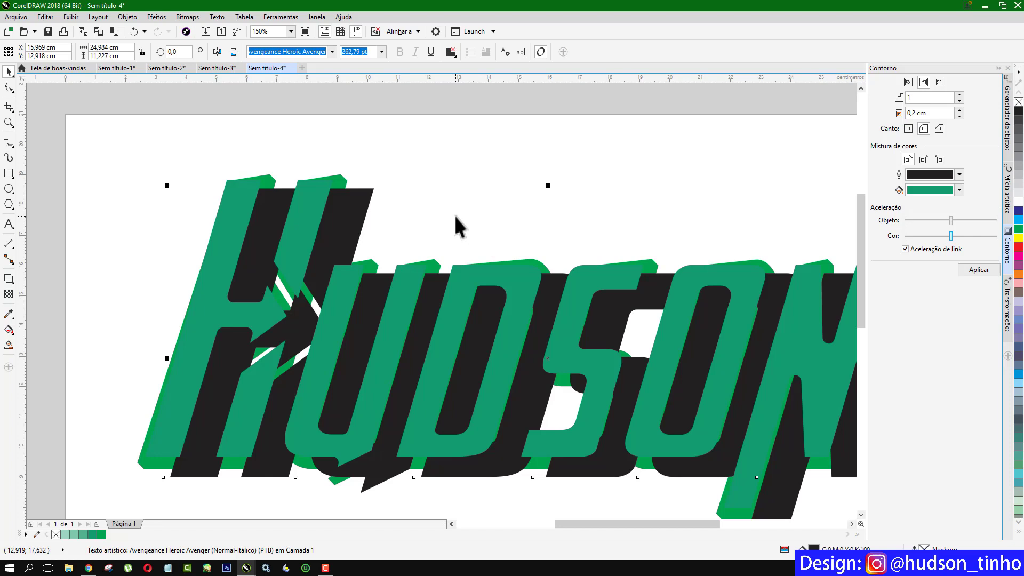
key(ctrl+z)
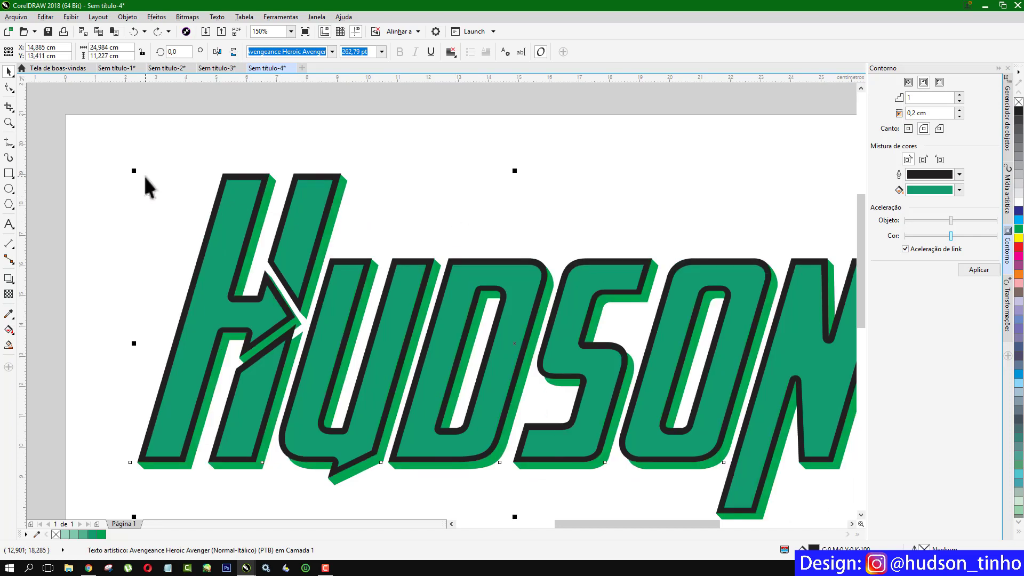
click(146, 117)
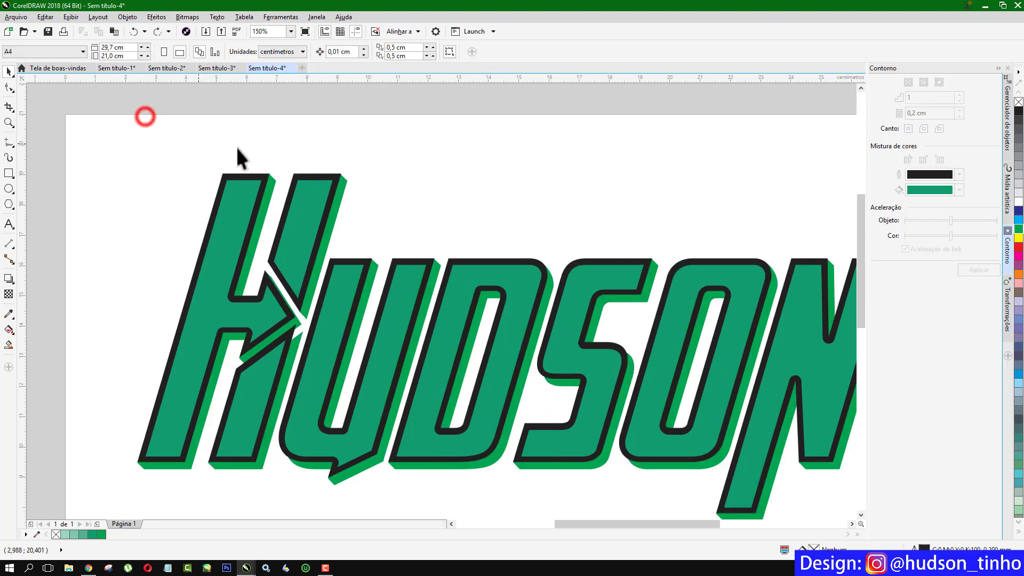
Step: Give the HUDSON lettering a dark green outline from the palette's green shades
click(265, 184)
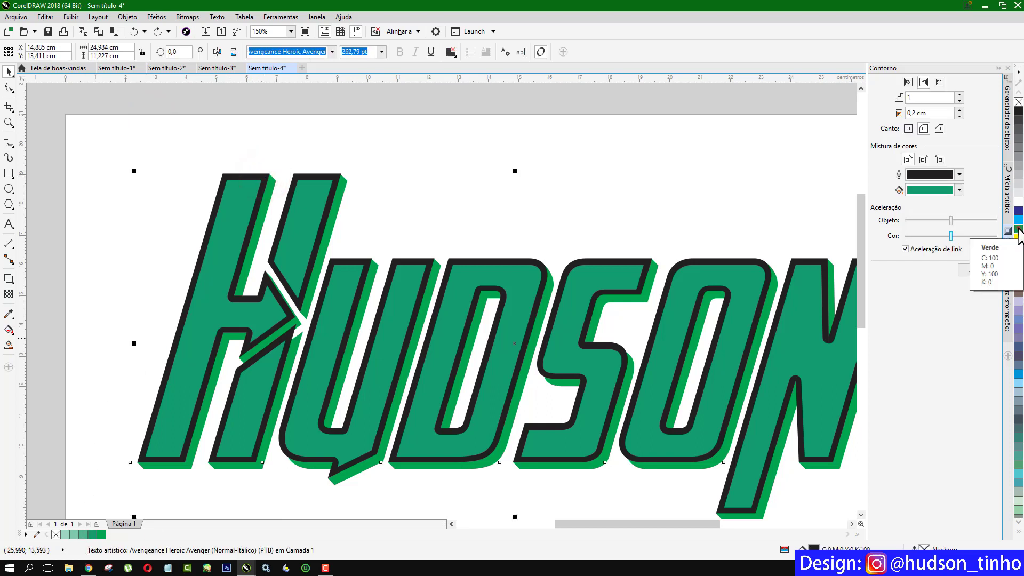
click(1019, 234)
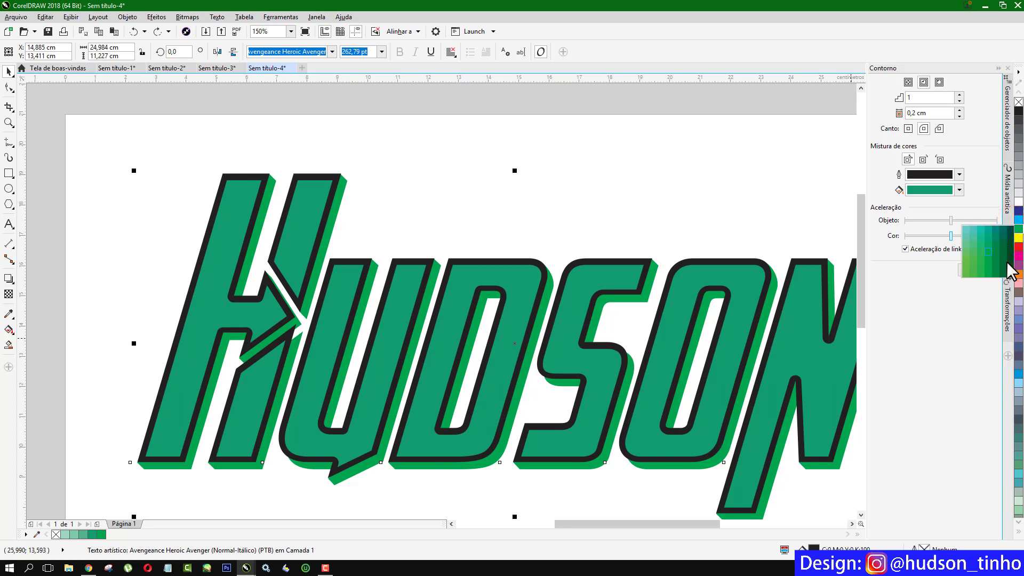
right_click(1009, 230)
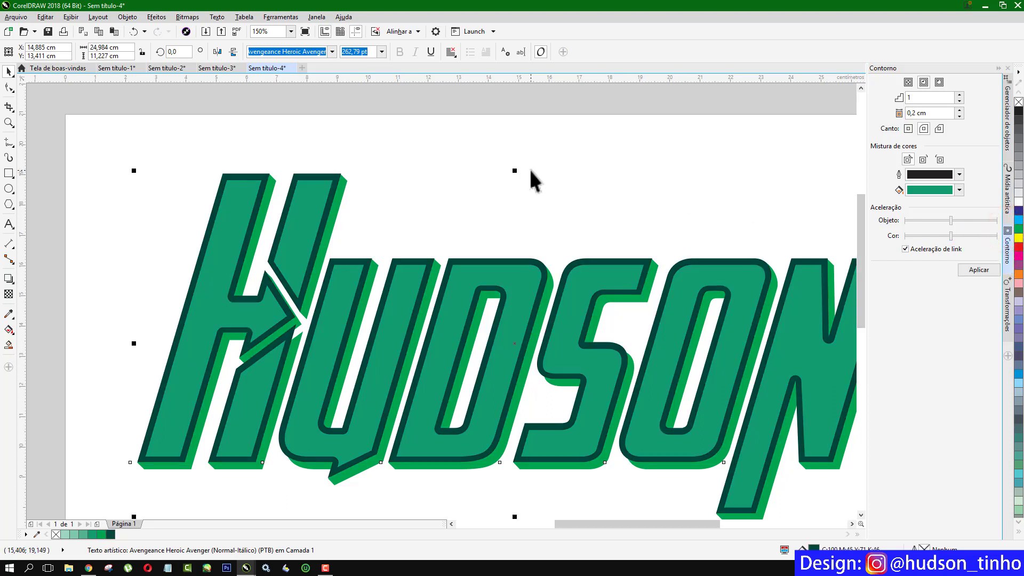
click(96, 115)
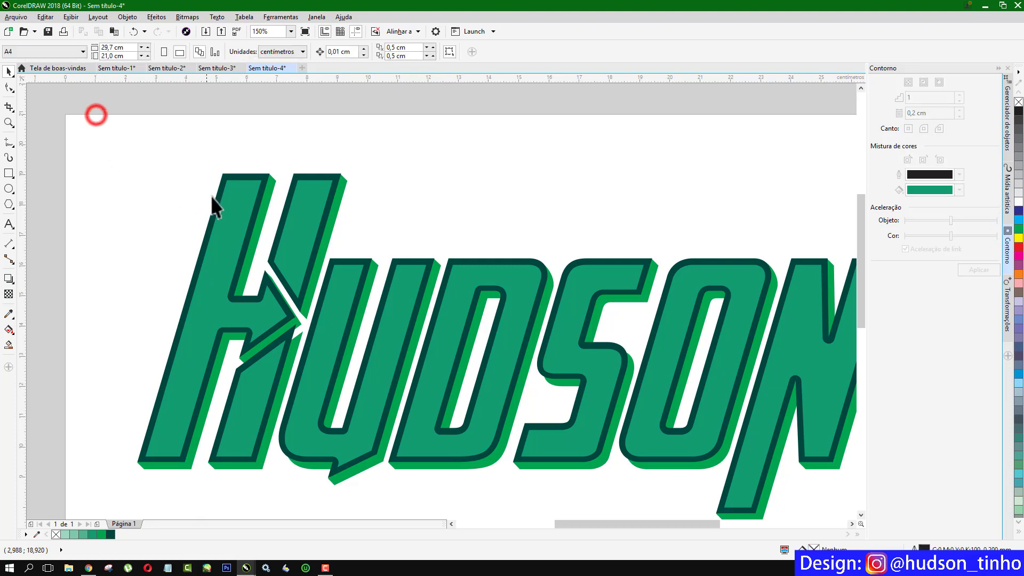
click(226, 212)
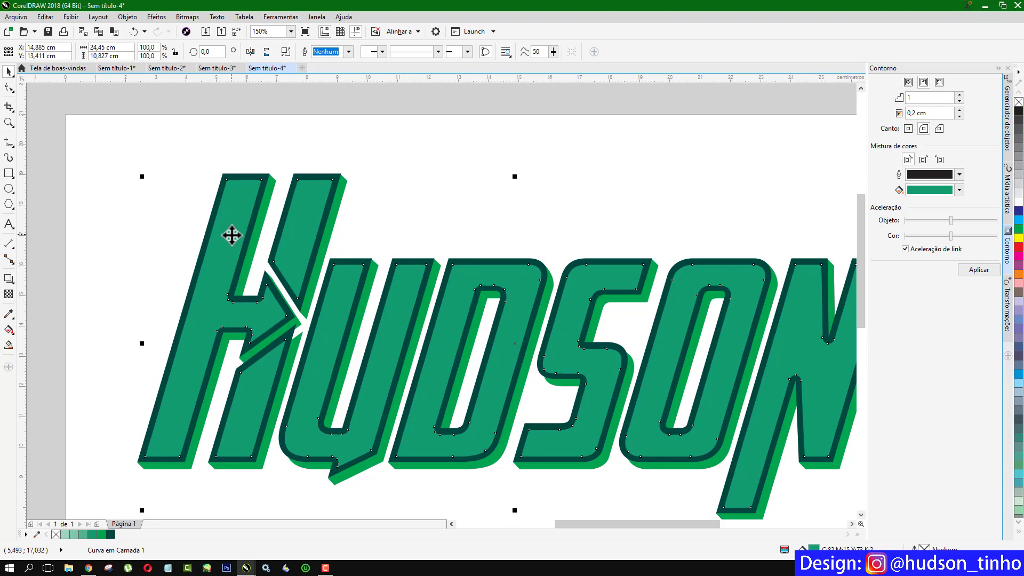
Step: Offset the inner letter shape slightly up-right and fill it cyan-blue
scroll(235, 194, up, 2)
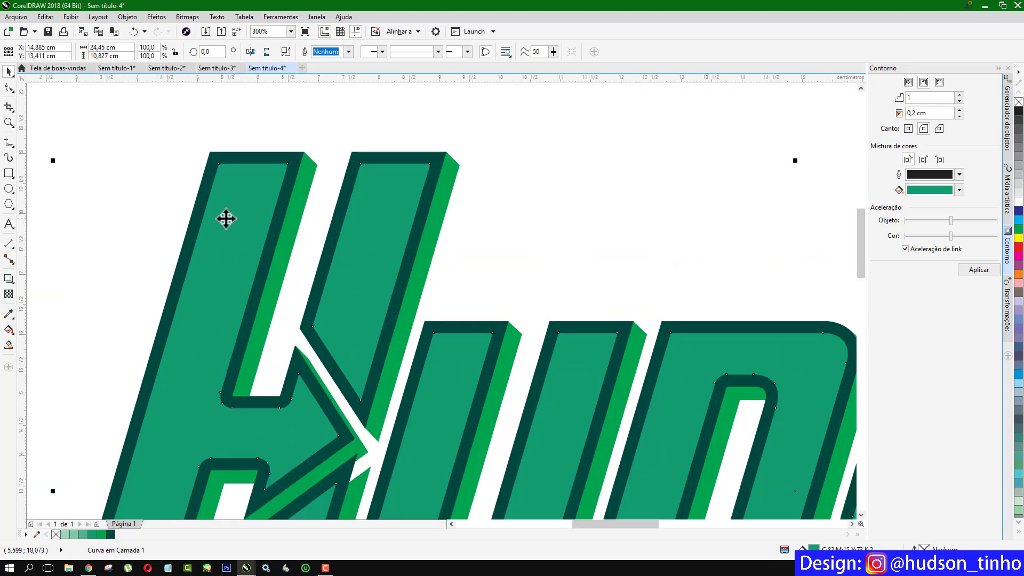
drag(226, 210, 235, 219)
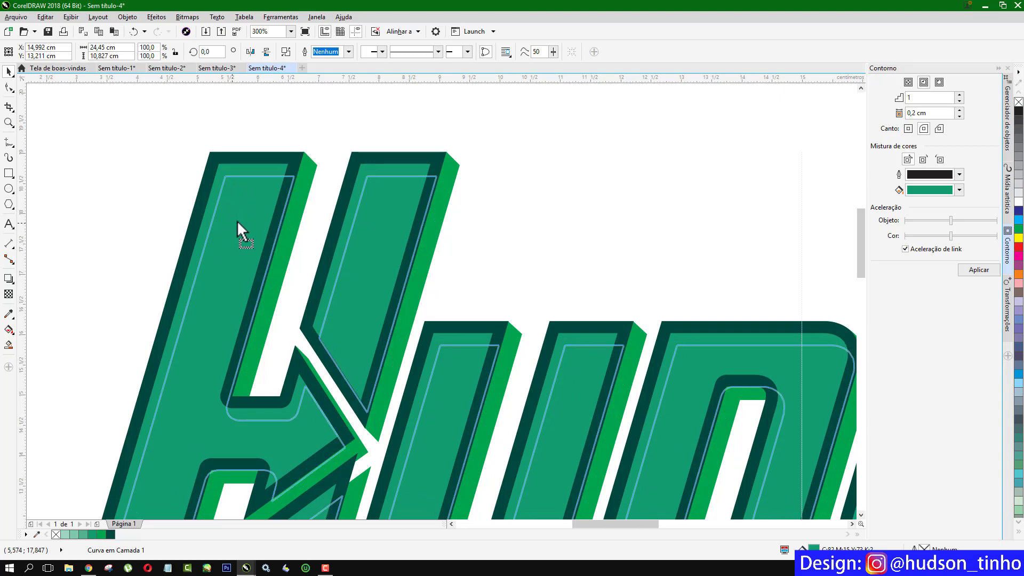
drag(236, 220, 237, 220)
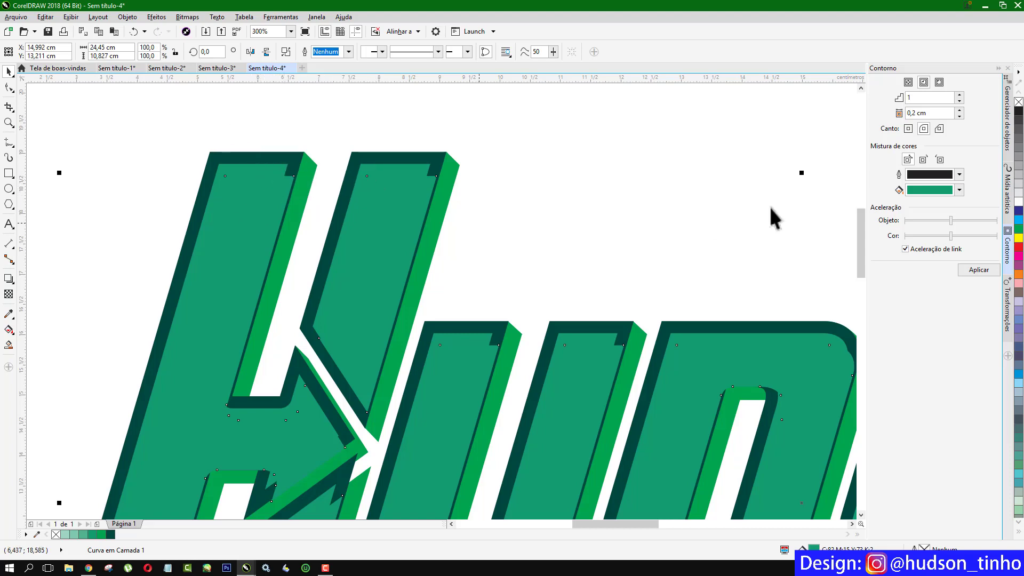
click(1019, 220)
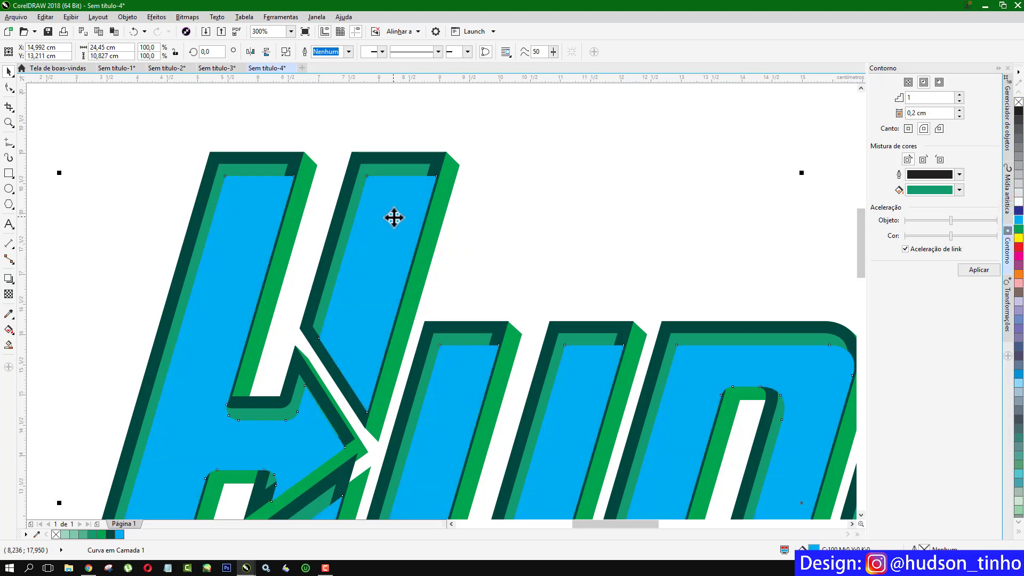
Step: Trim the blue shape out of the HUDSON letters, then delete the leftover blue shape
shift+click(404, 170)
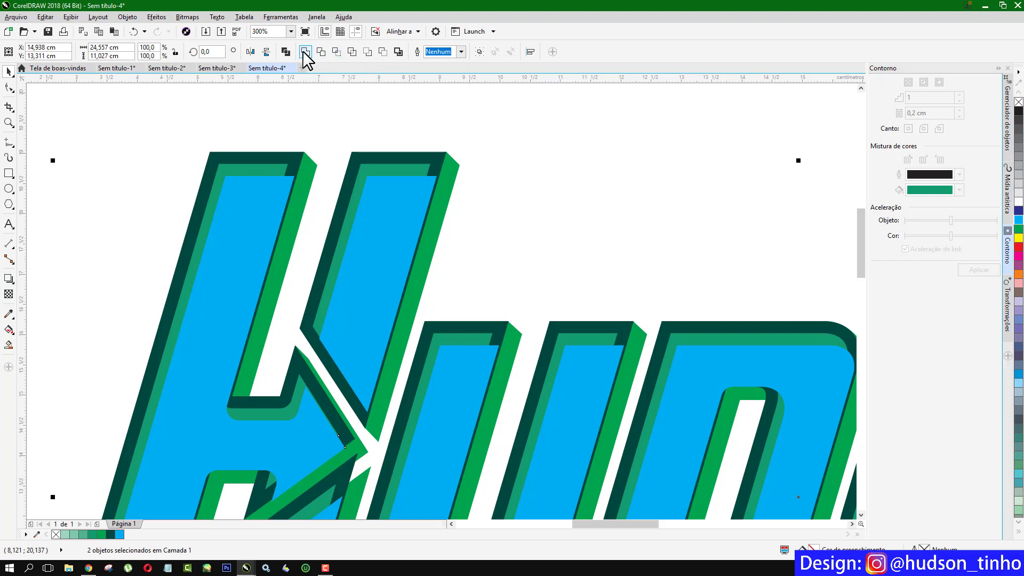
click(319, 50)
click(433, 108)
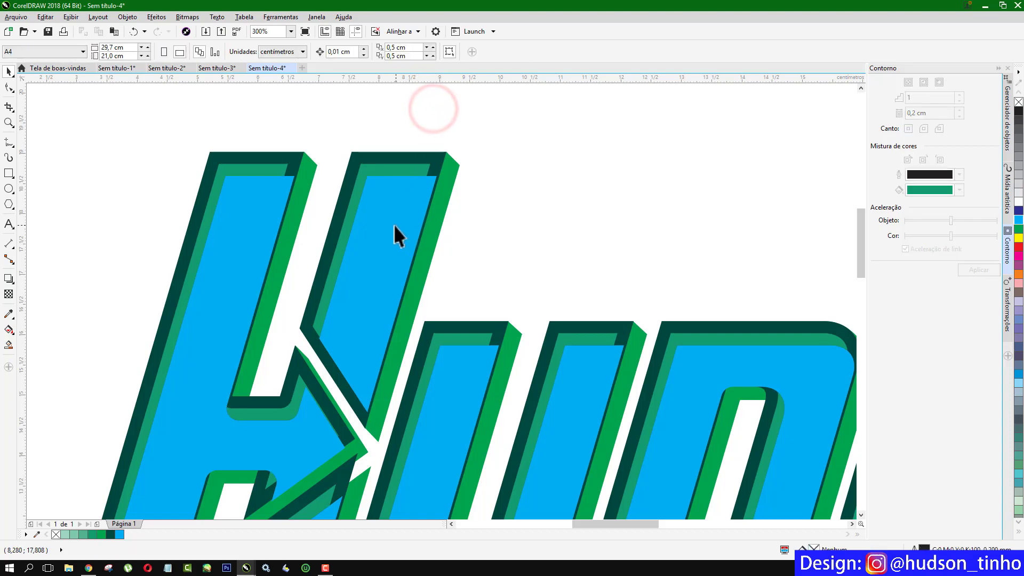
drag(395, 225, 477, 228)
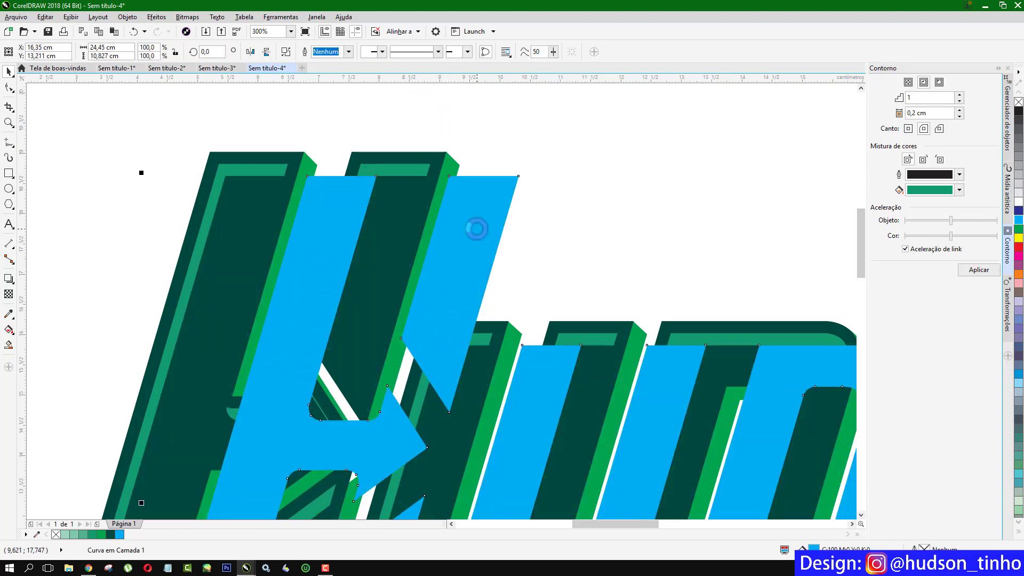
key(Delete)
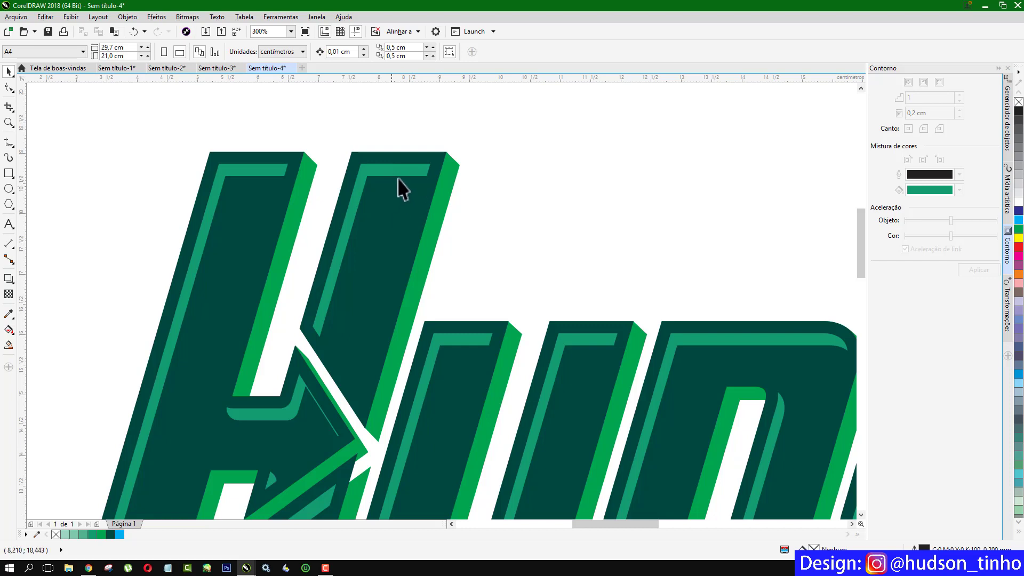
click(391, 201)
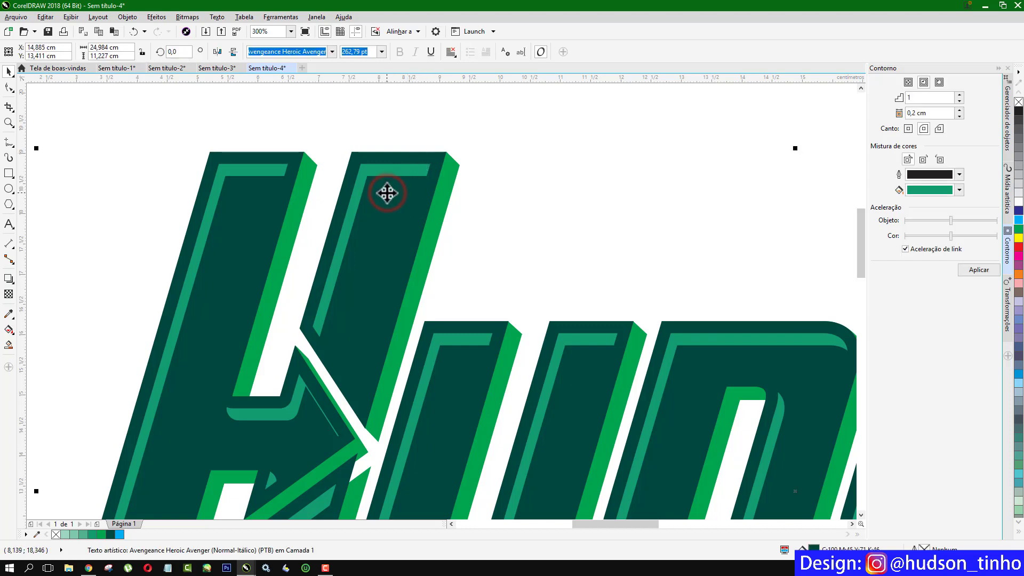
drag(388, 195, 421, 197)
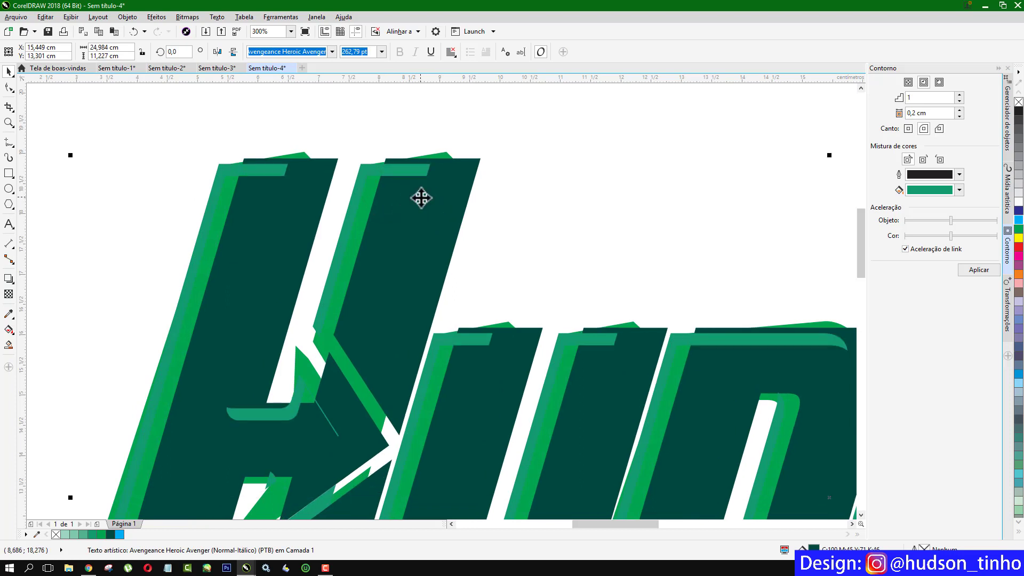
key(ctrl+z)
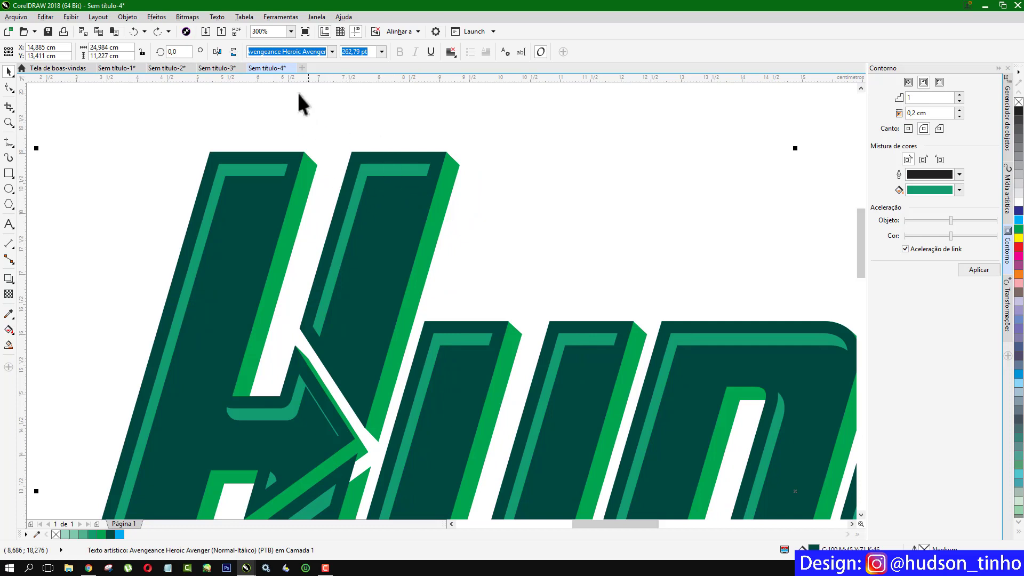
click(253, 98)
scroll(338, 181, down, 1)
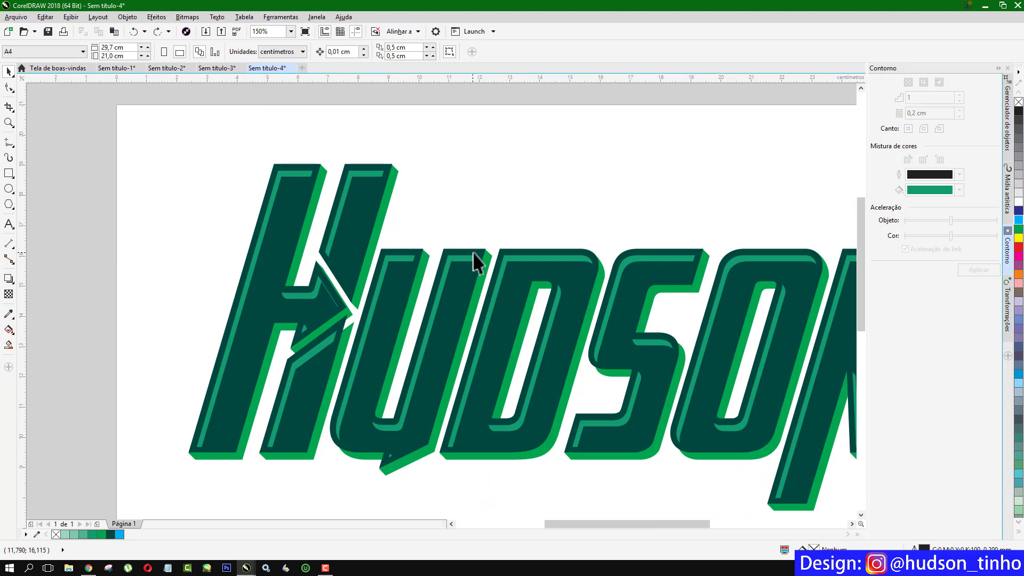
click(386, 169)
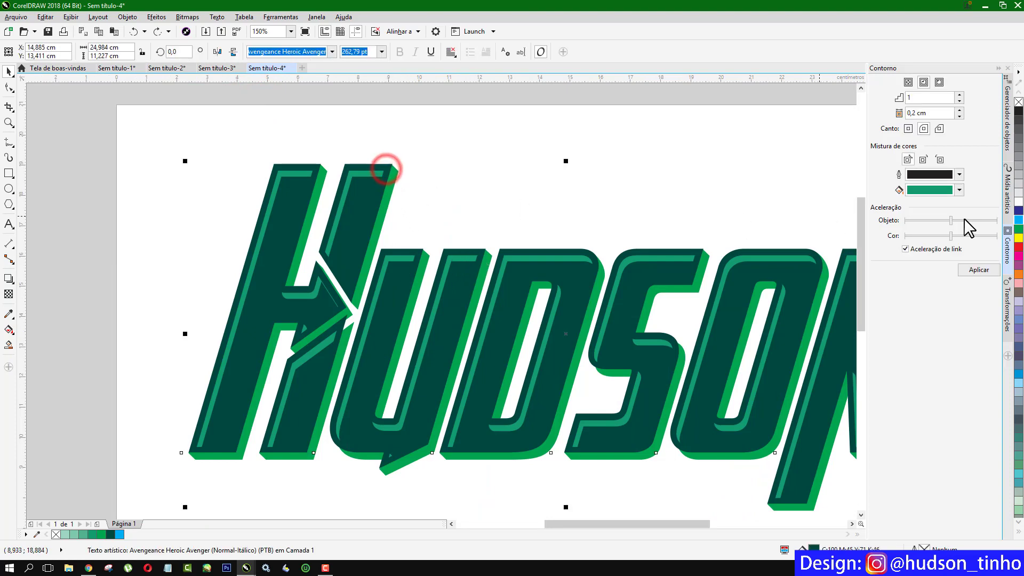
click(1017, 231)
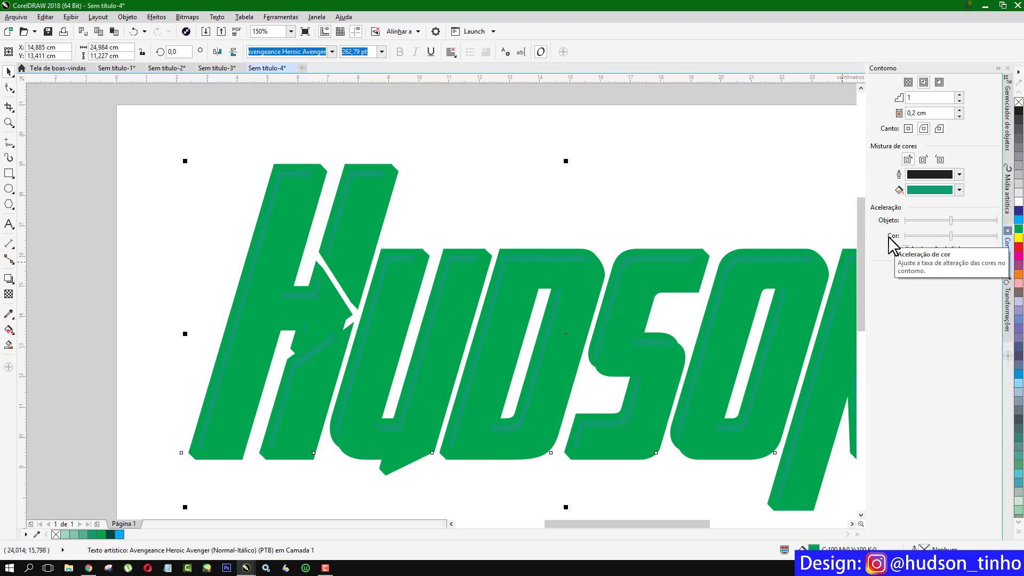
key(ctrl+z)
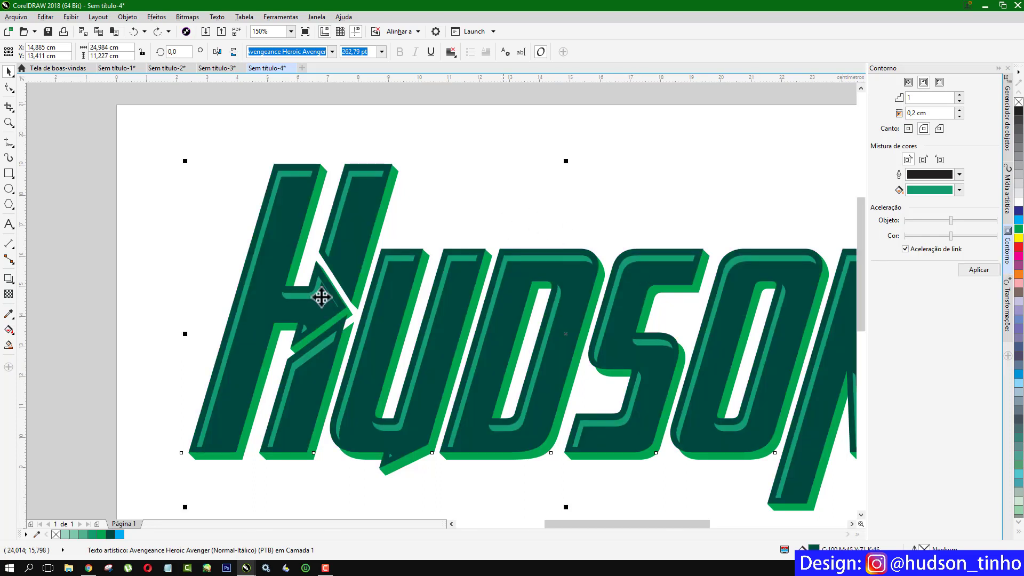
Step: Fill the HUDSON text red, after trying light grey and cyan
click(109, 149)
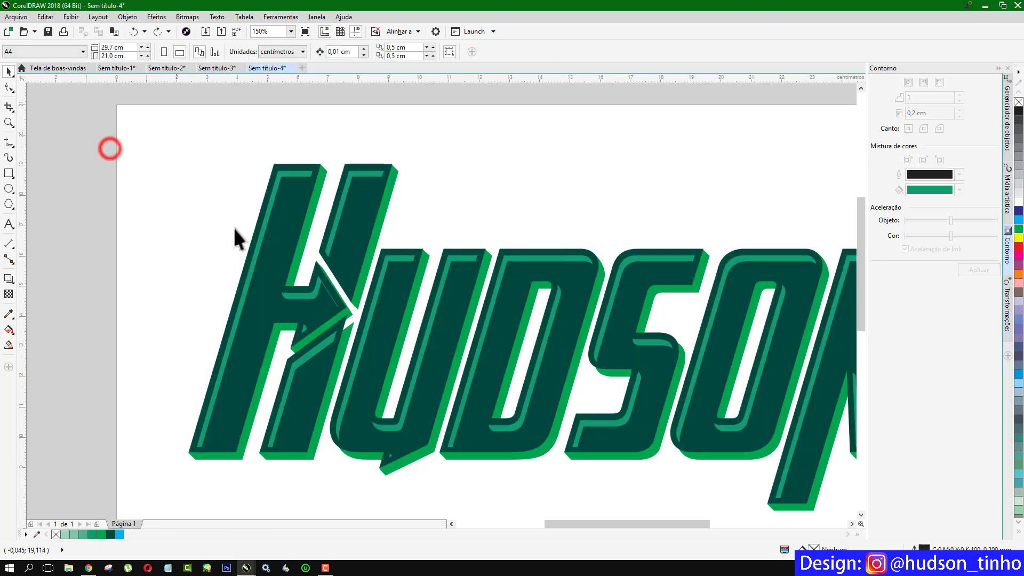
scroll(370, 133, up, 2)
scroll(247, 187, down, 1)
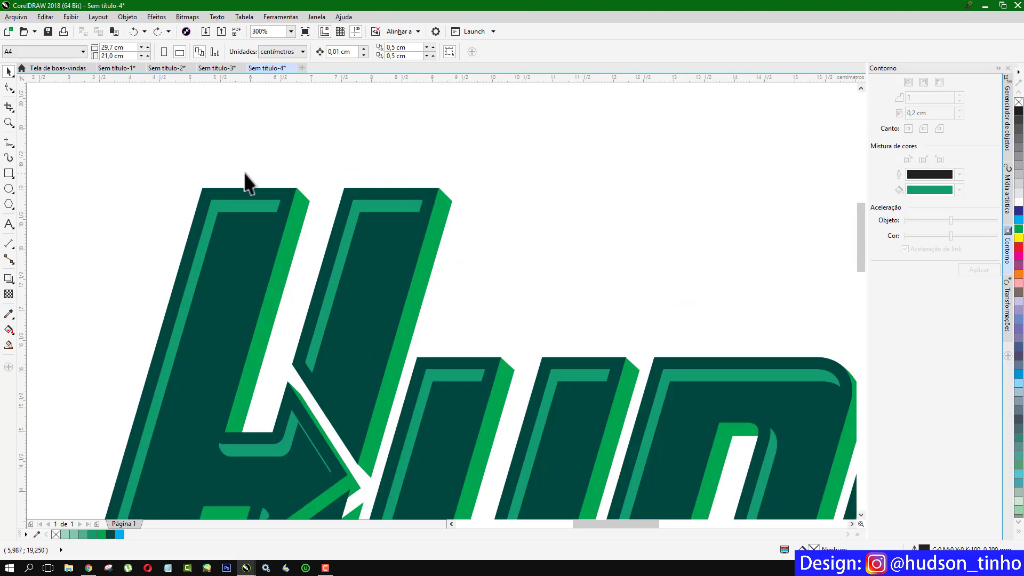
scroll(258, 210, down, 2)
scroll(263, 193, up, 1)
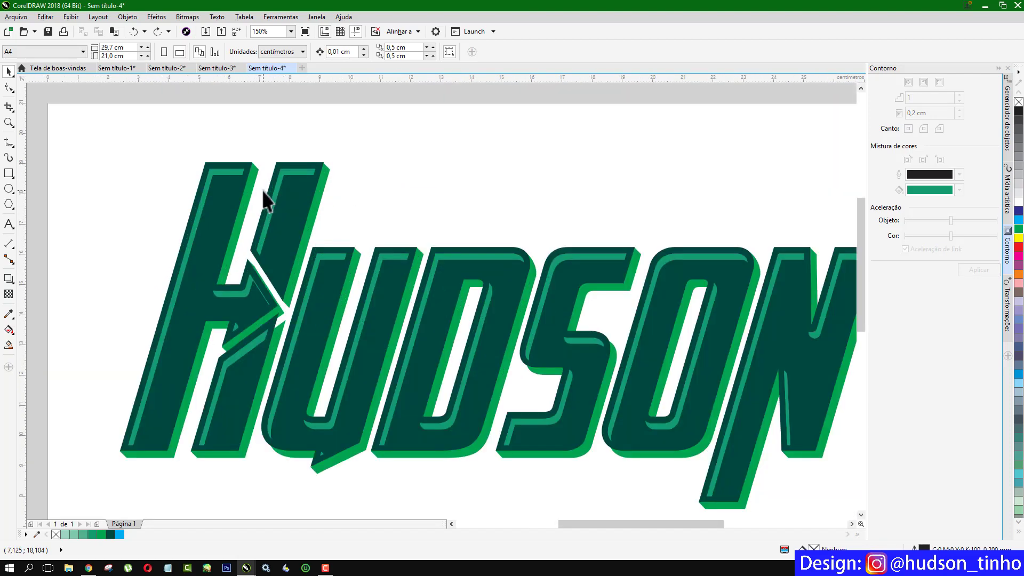
click(285, 218)
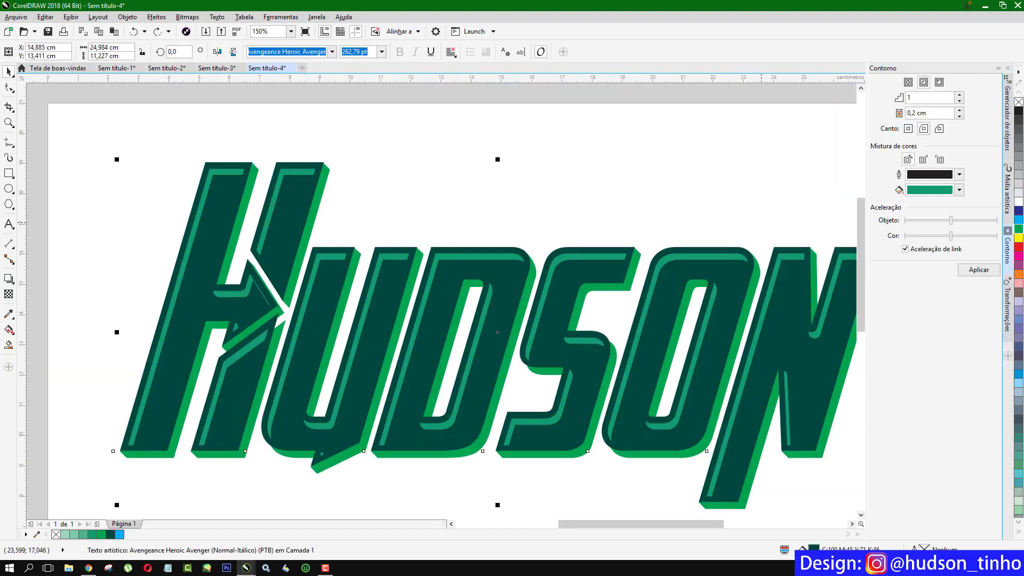
click(1018, 192)
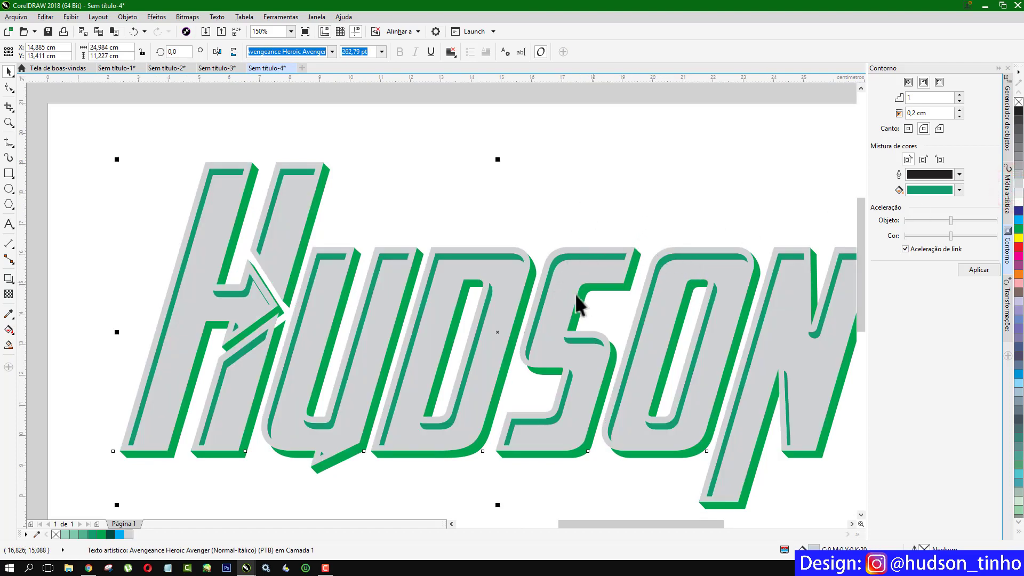
click(478, 181)
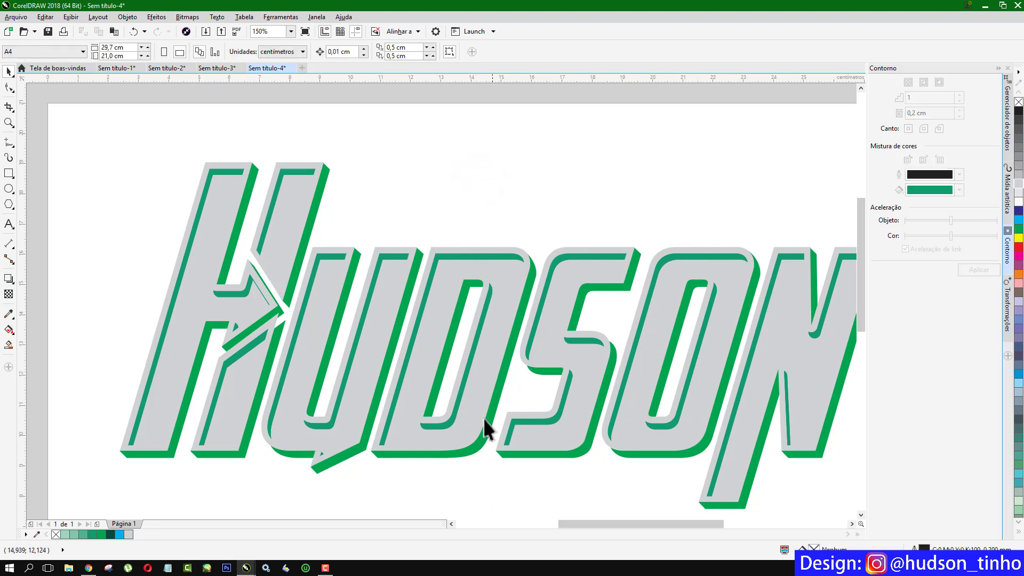
click(522, 253)
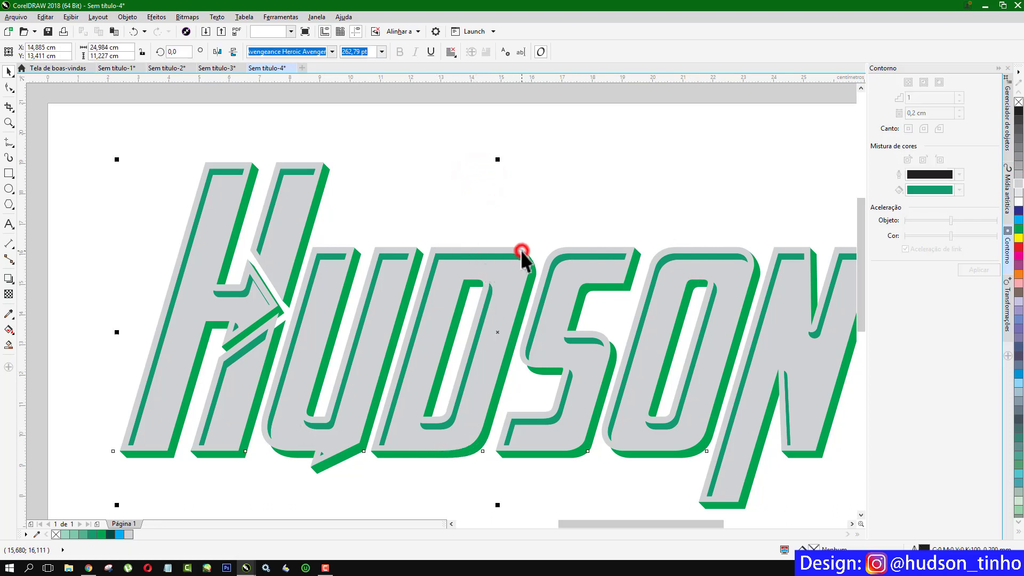
click(1018, 220)
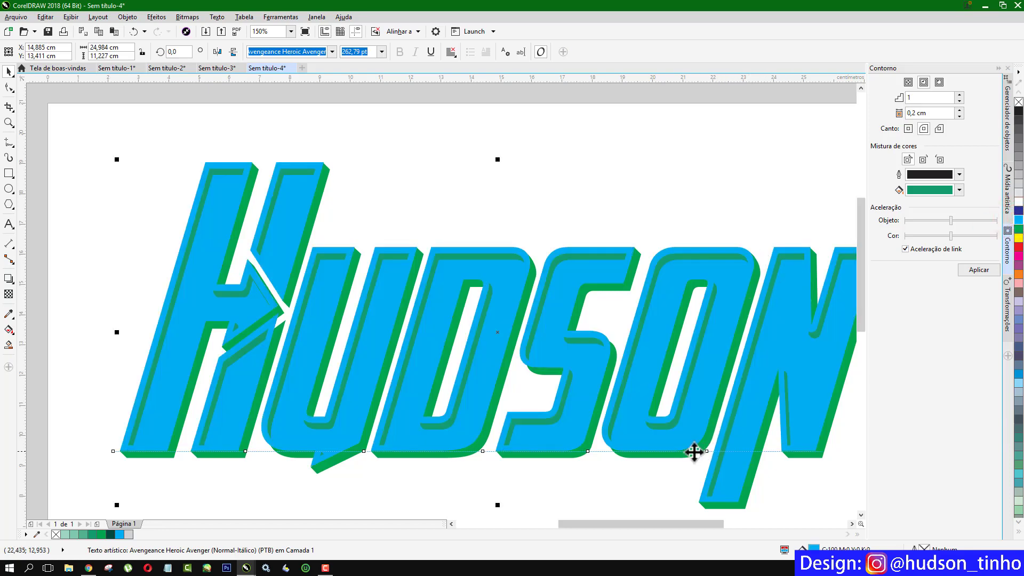
click(1018, 247)
click(718, 142)
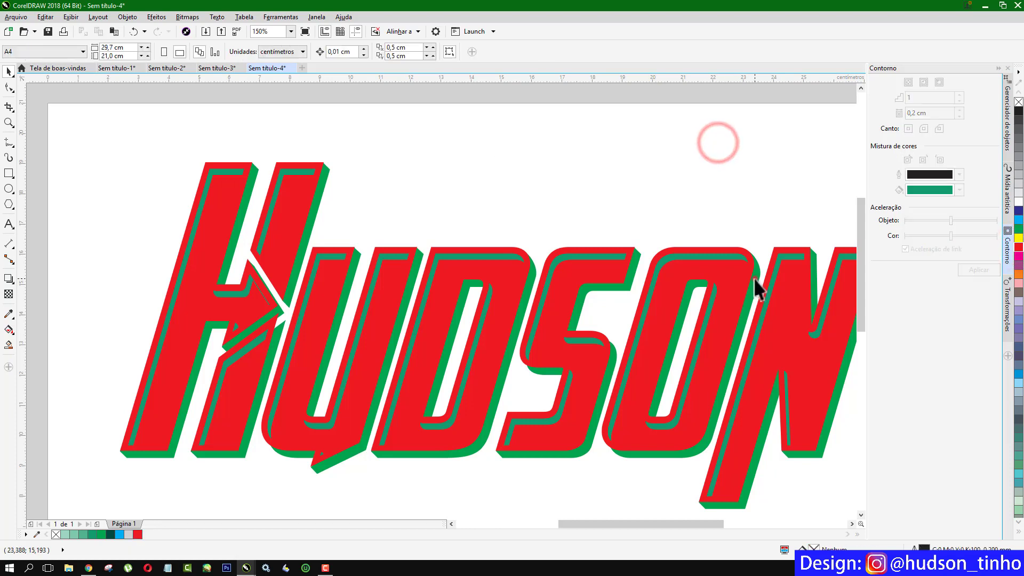
Step: Give the contour artwork a magenta outline and purple inner stripes
click(753, 277)
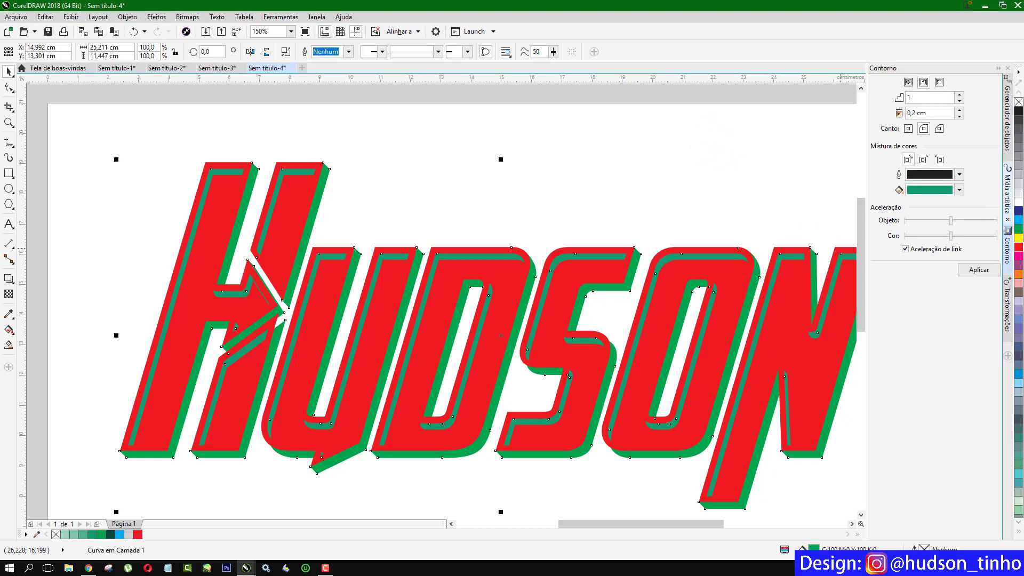
right_click(1019, 255)
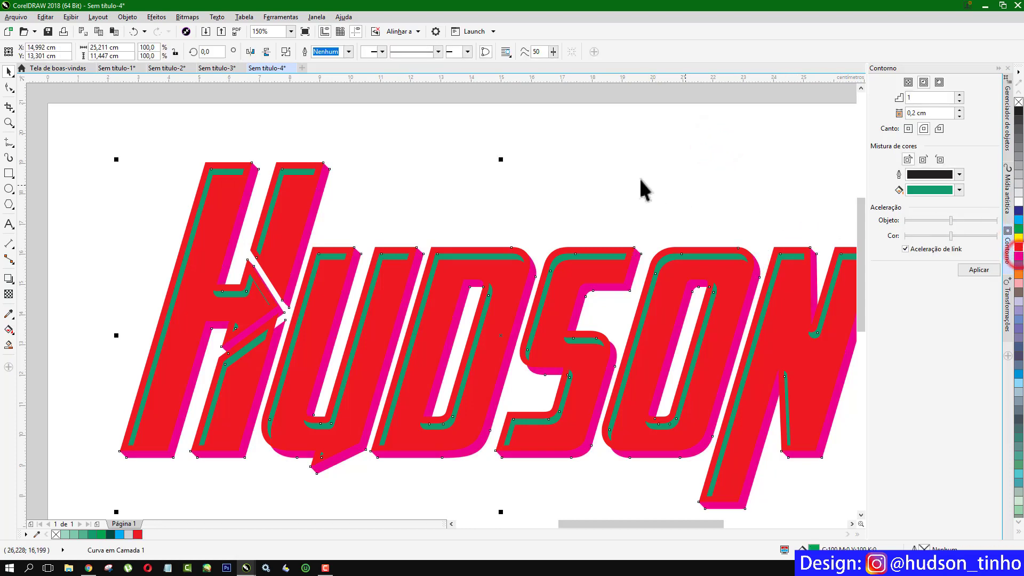
click(639, 177)
click(792, 260)
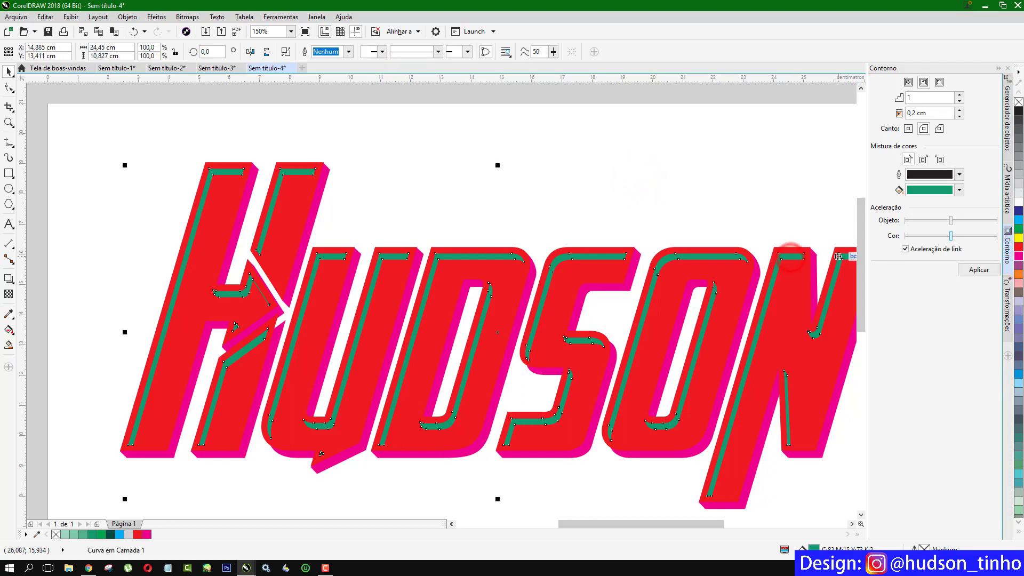
click(1018, 225)
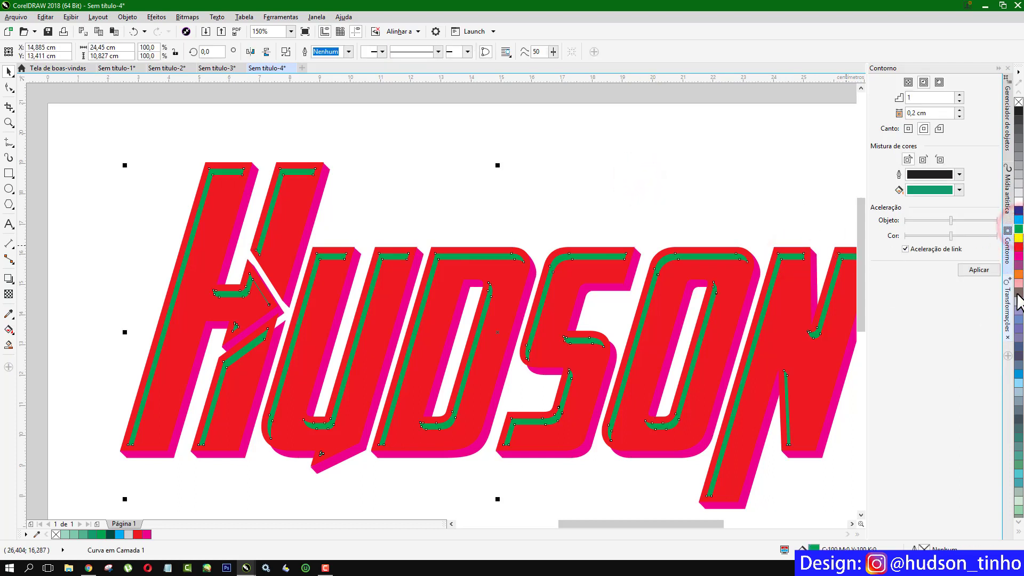
click(637, 155)
scroll(650, 160, down, 2)
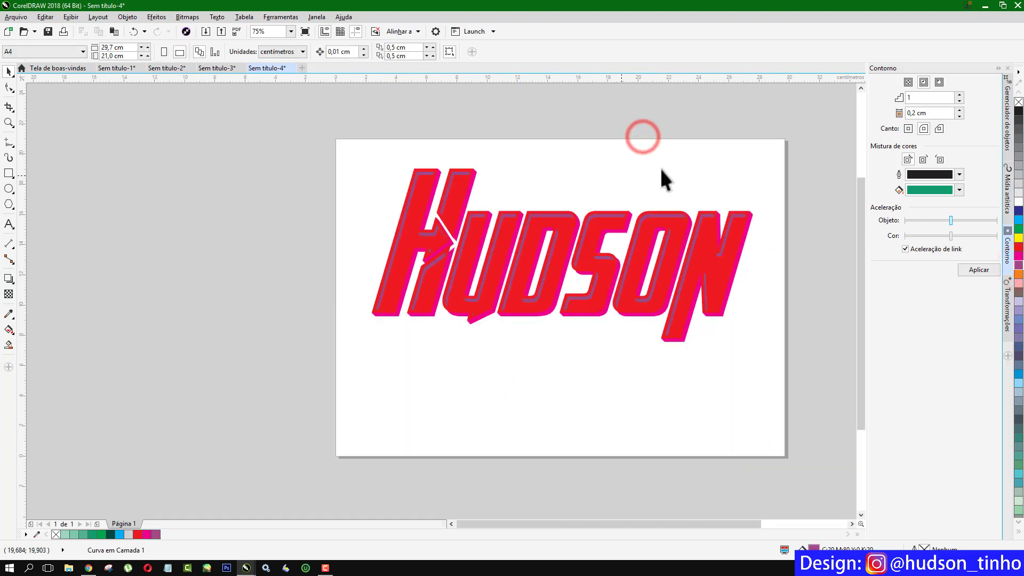
scroll(747, 213, up, 2)
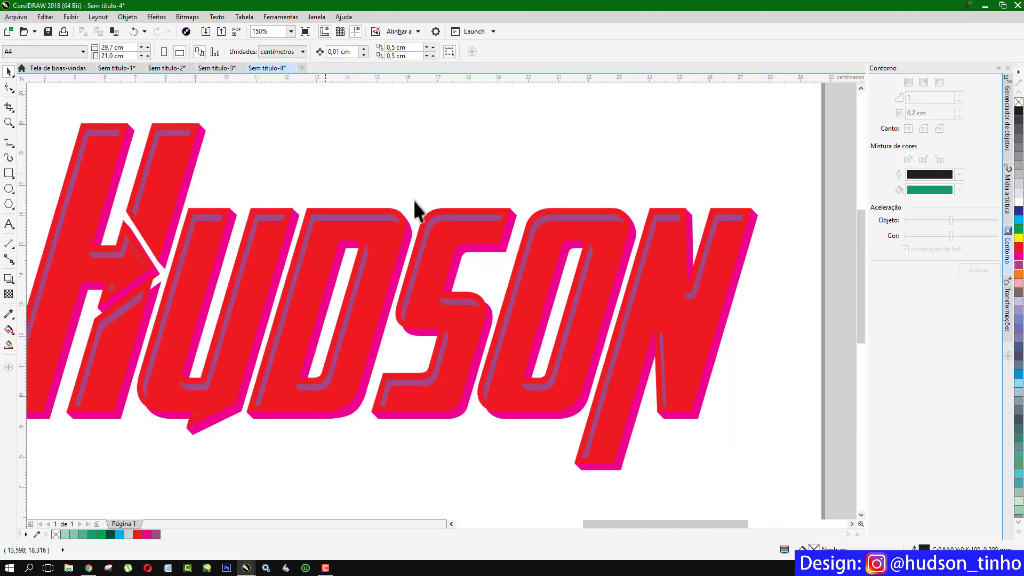
scroll(300, 235, down, 2)
scroll(312, 263, up, 2)
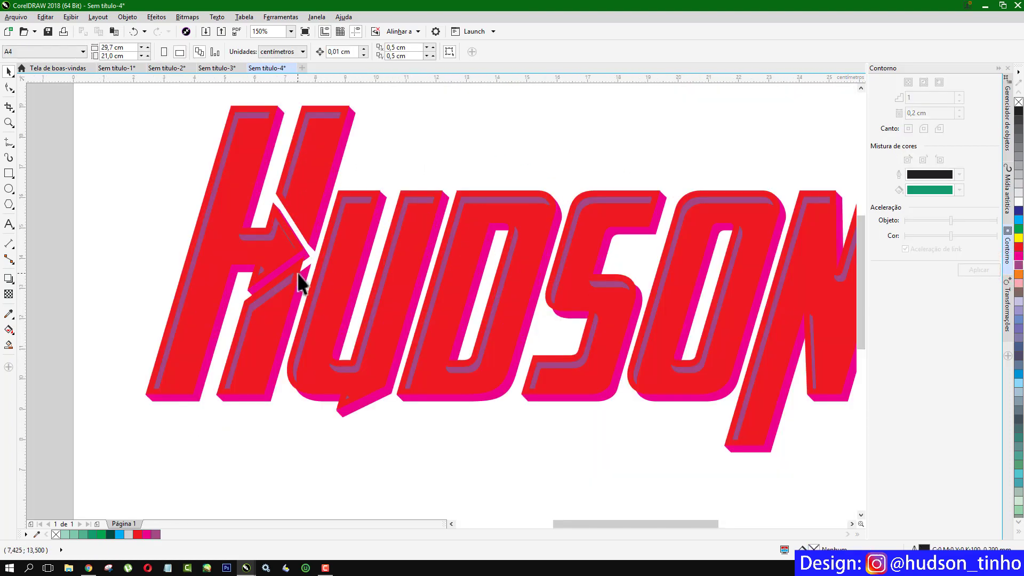
scroll(296, 273, up, 2)
Step: Add a node to the stripe curve at the H notch and pull it into the letter's corner
click(339, 257)
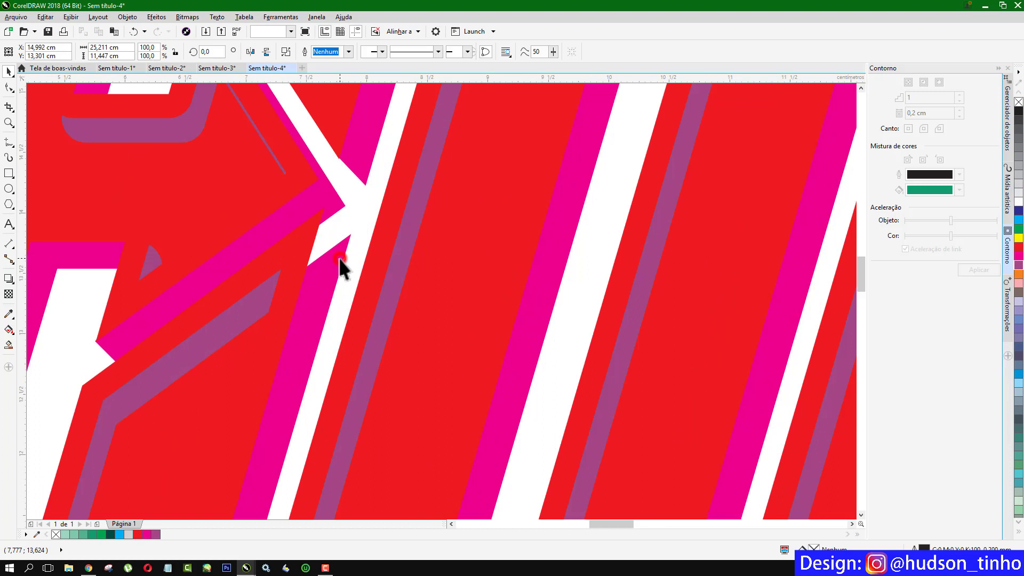
click(8, 88)
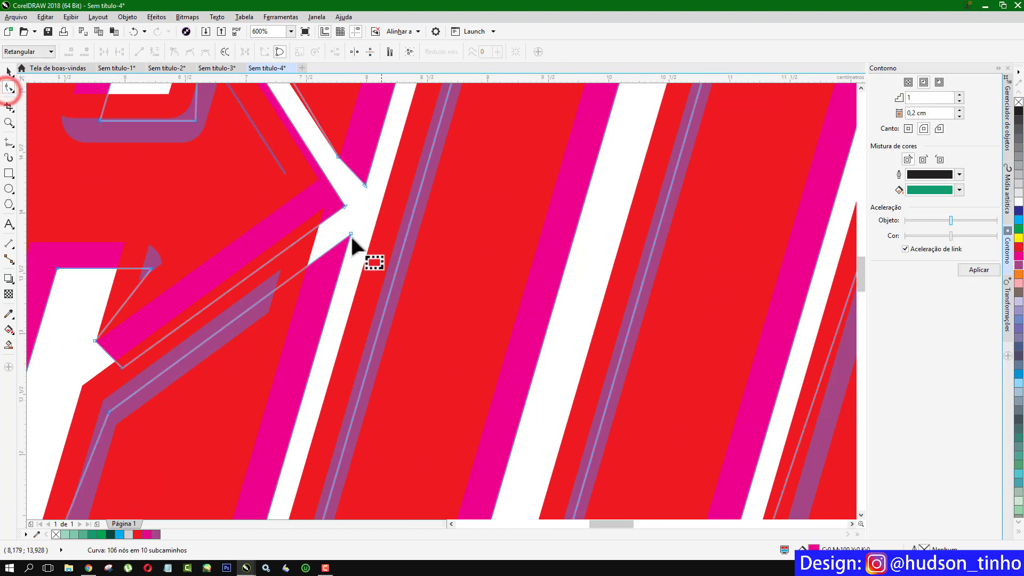
double_click(308, 266)
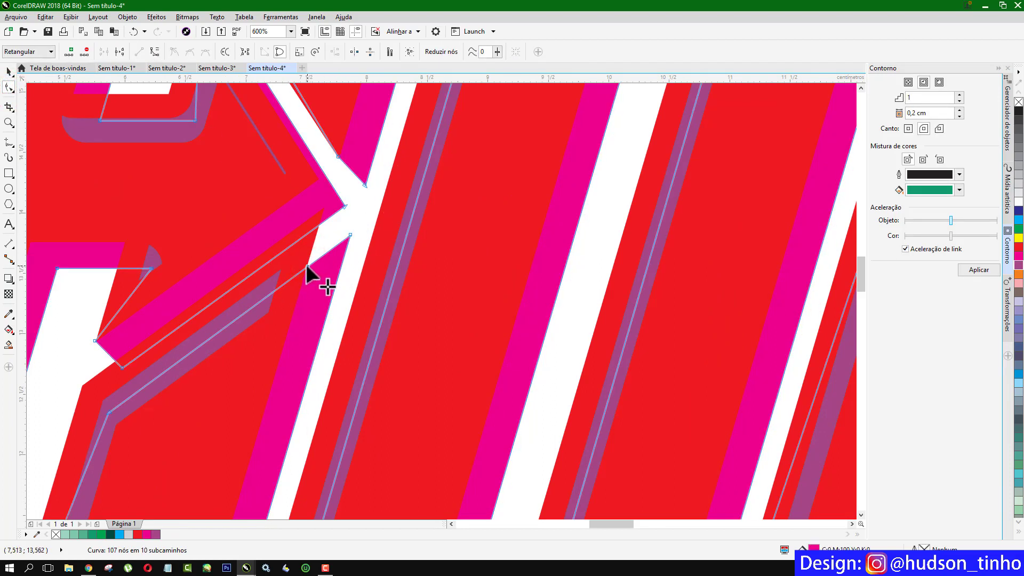
mouse_move(307, 266)
mouse_down()
mouse_move(324, 208)
mouse_move(341, 203)
mouse_up()
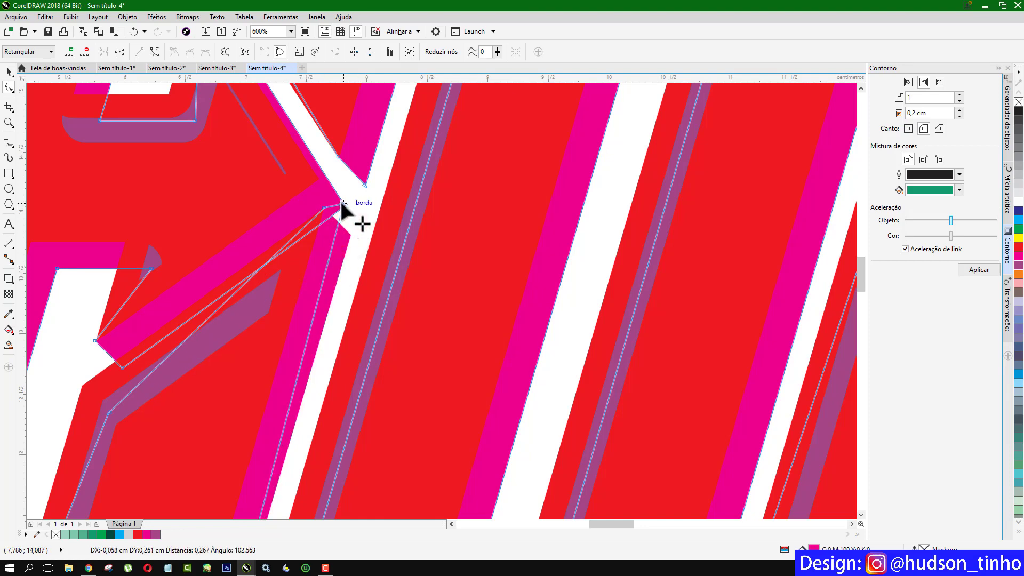
scroll(341, 201, down, 1)
scroll(346, 186, down, 3)
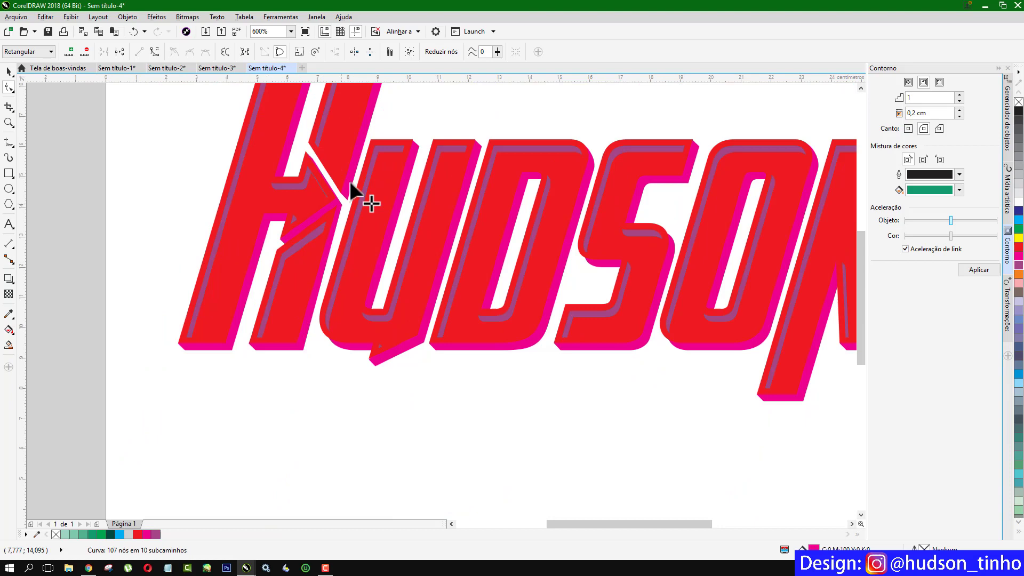
click(208, 133)
click(9, 72)
click(149, 160)
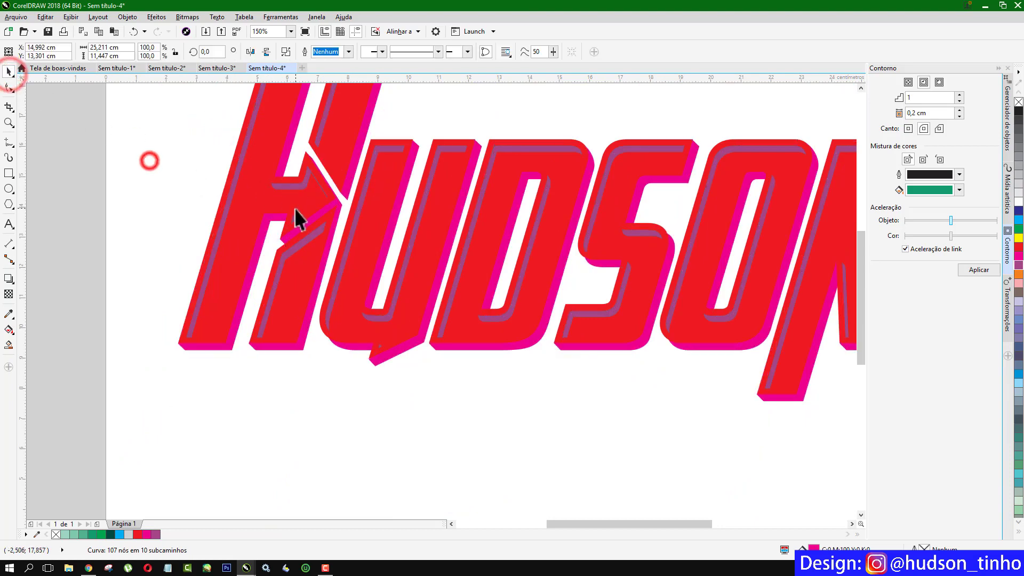
scroll(273, 161, down, 2)
scroll(283, 150, up, 2)
Step: Fill HUDSON green, convert it to curves, and make the inner stripes light green
click(284, 151)
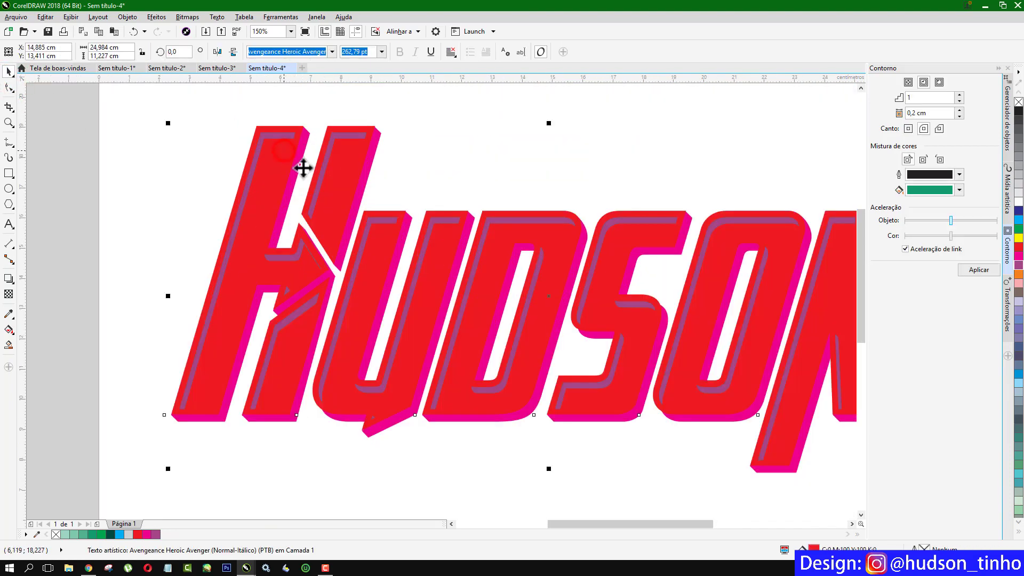
click(1019, 229)
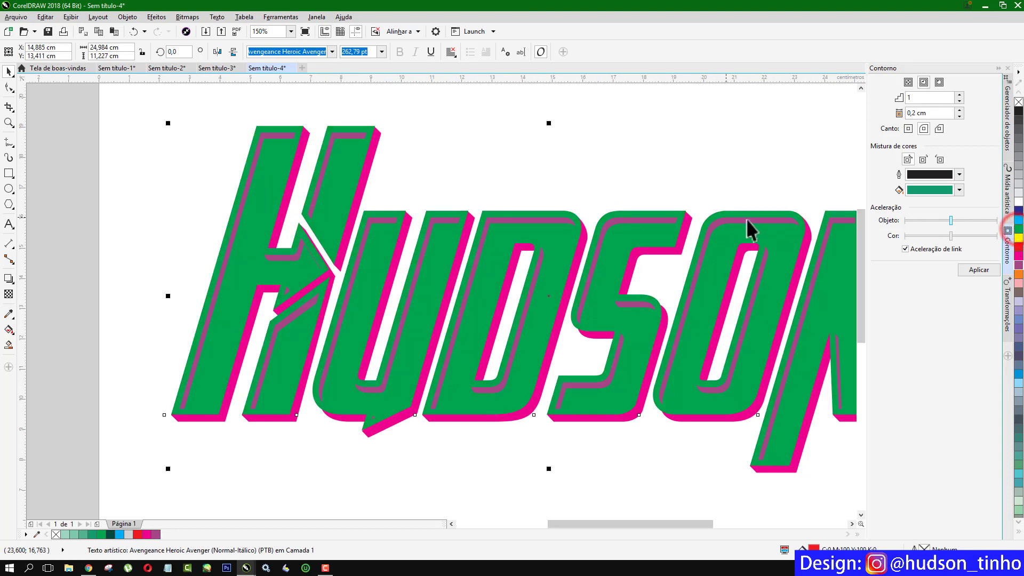
key(ctrl+q)
click(786, 221)
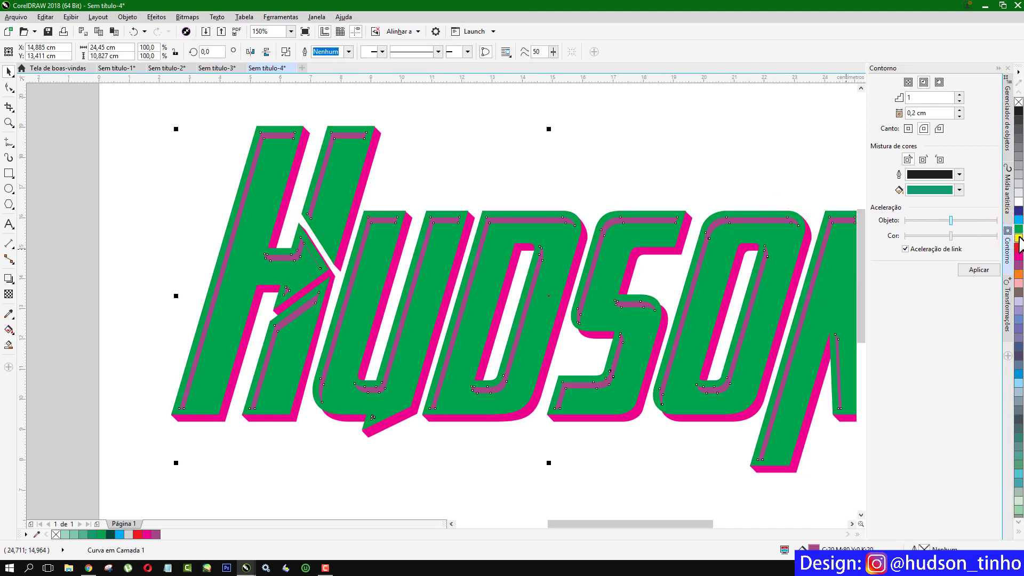
click(83, 534)
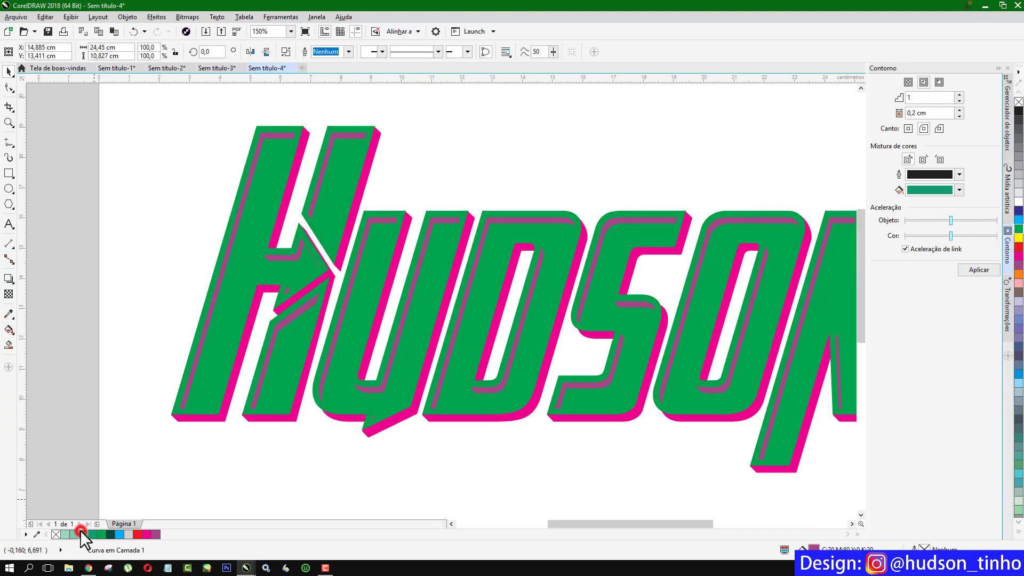
click(81, 218)
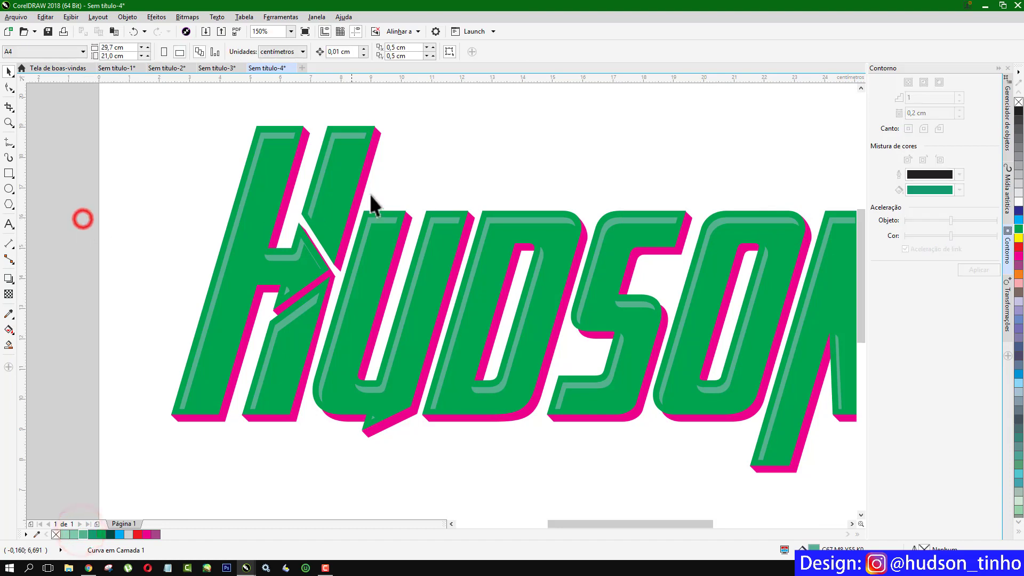
Step: Fill the shadow curve dark green and recolour the inner stripe curves black
click(329, 273)
click(110, 534)
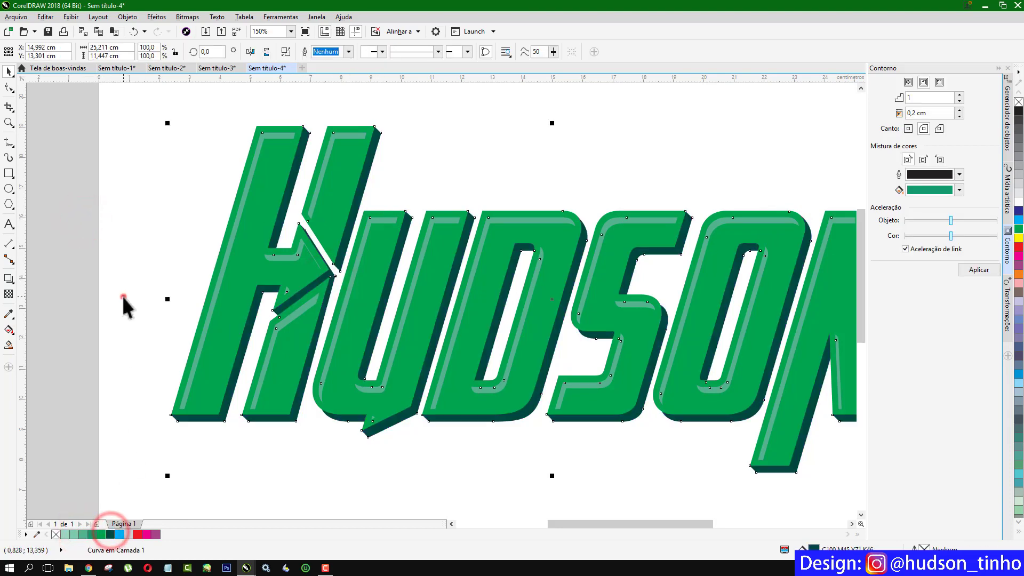
click(295, 257)
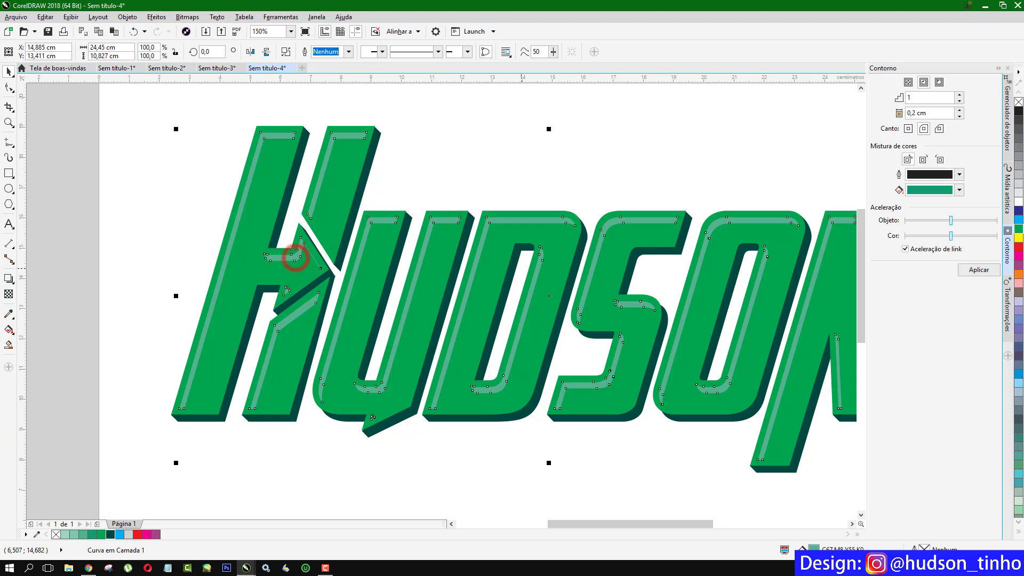
click(1018, 111)
click(705, 150)
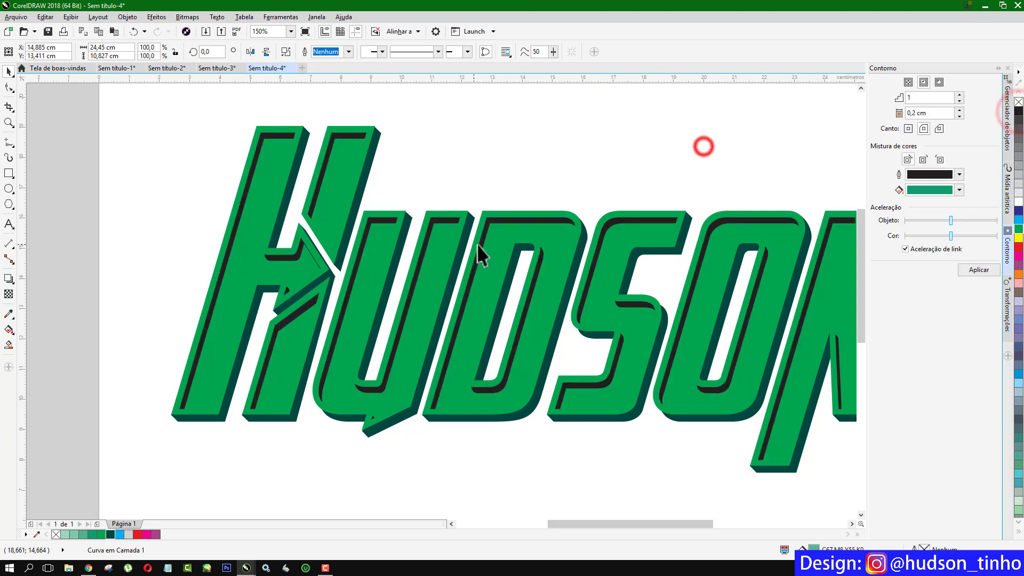
scroll(487, 359, down, 2)
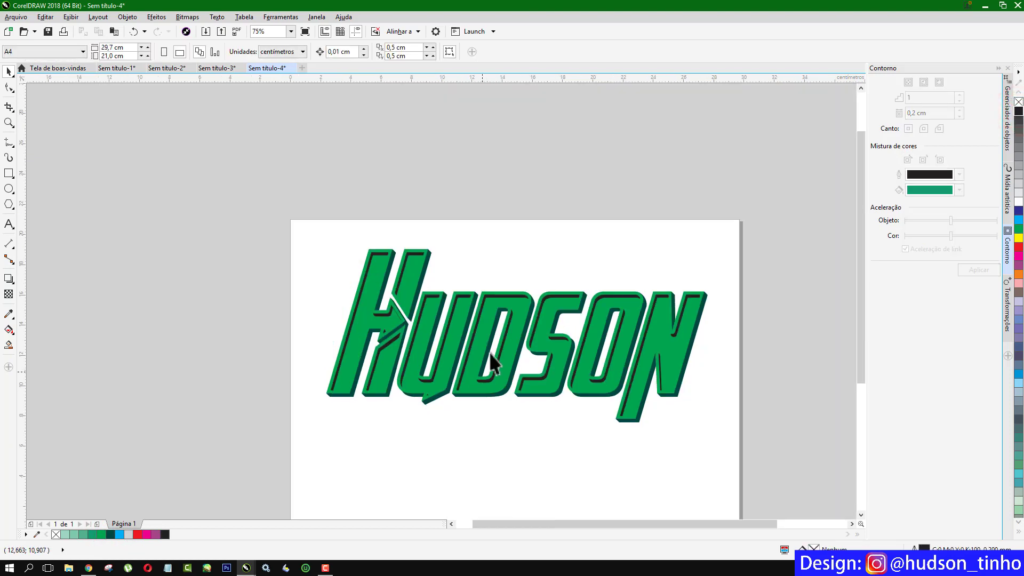
scroll(555, 296, up, 2)
scroll(557, 299, down, 2)
scroll(560, 328, up, 2)
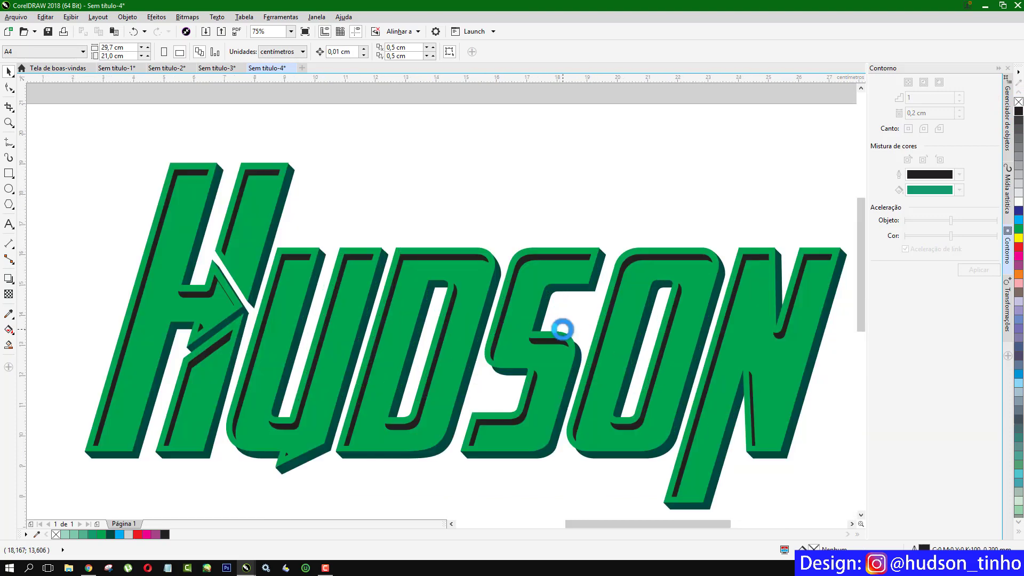